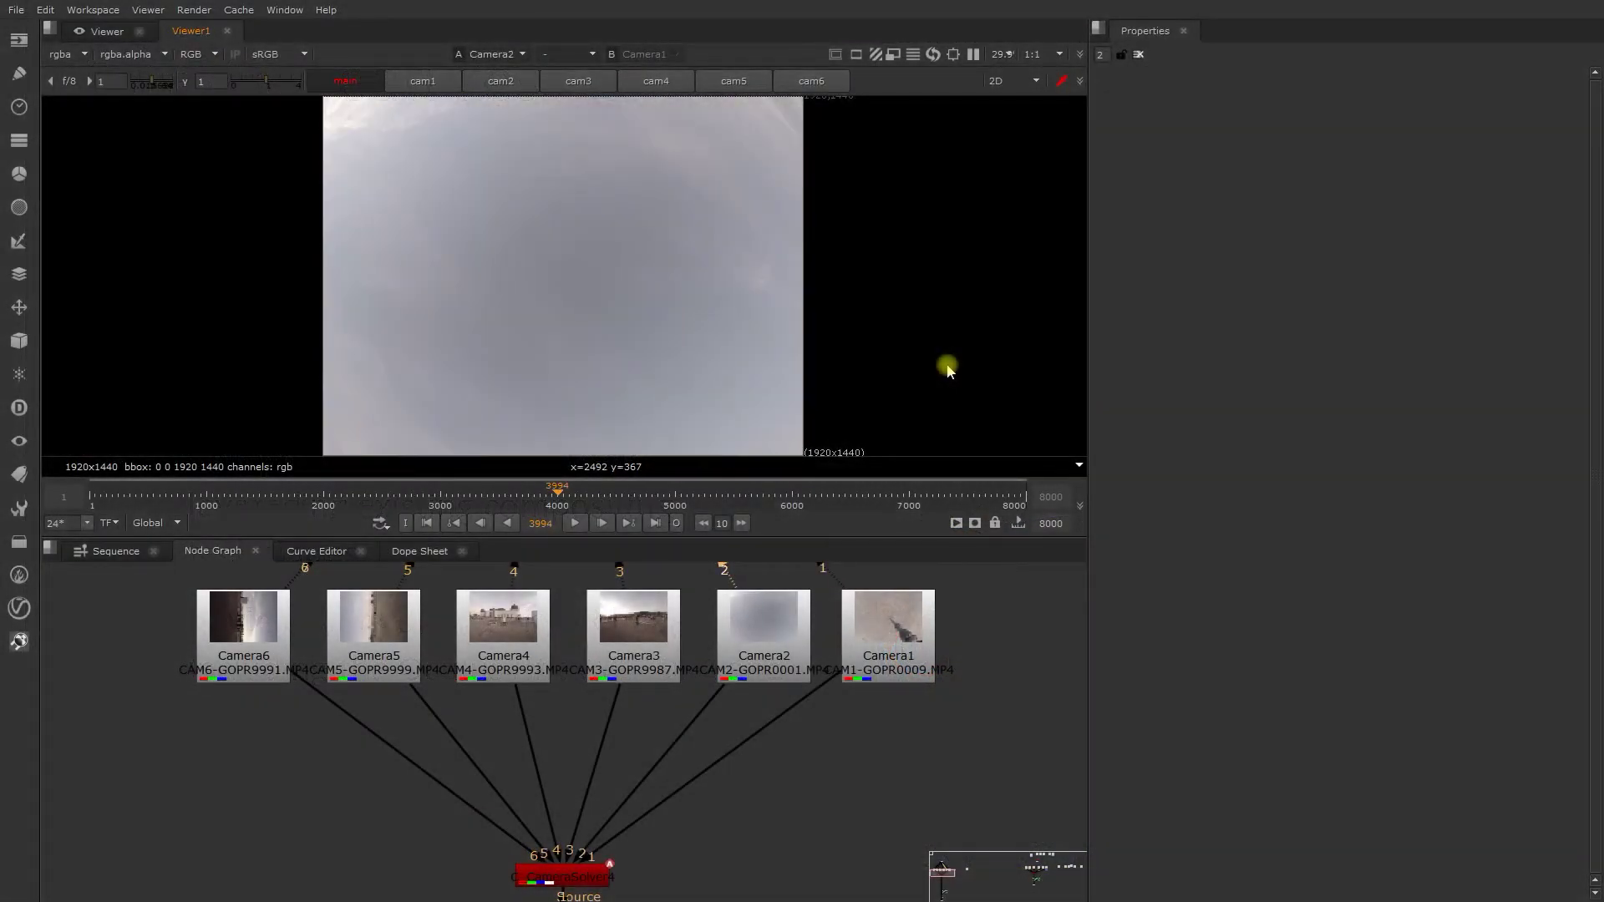
Step through the Camera3, Camera4, Camera5 and Camera6 footage in the viewer
key(3)
key(4)
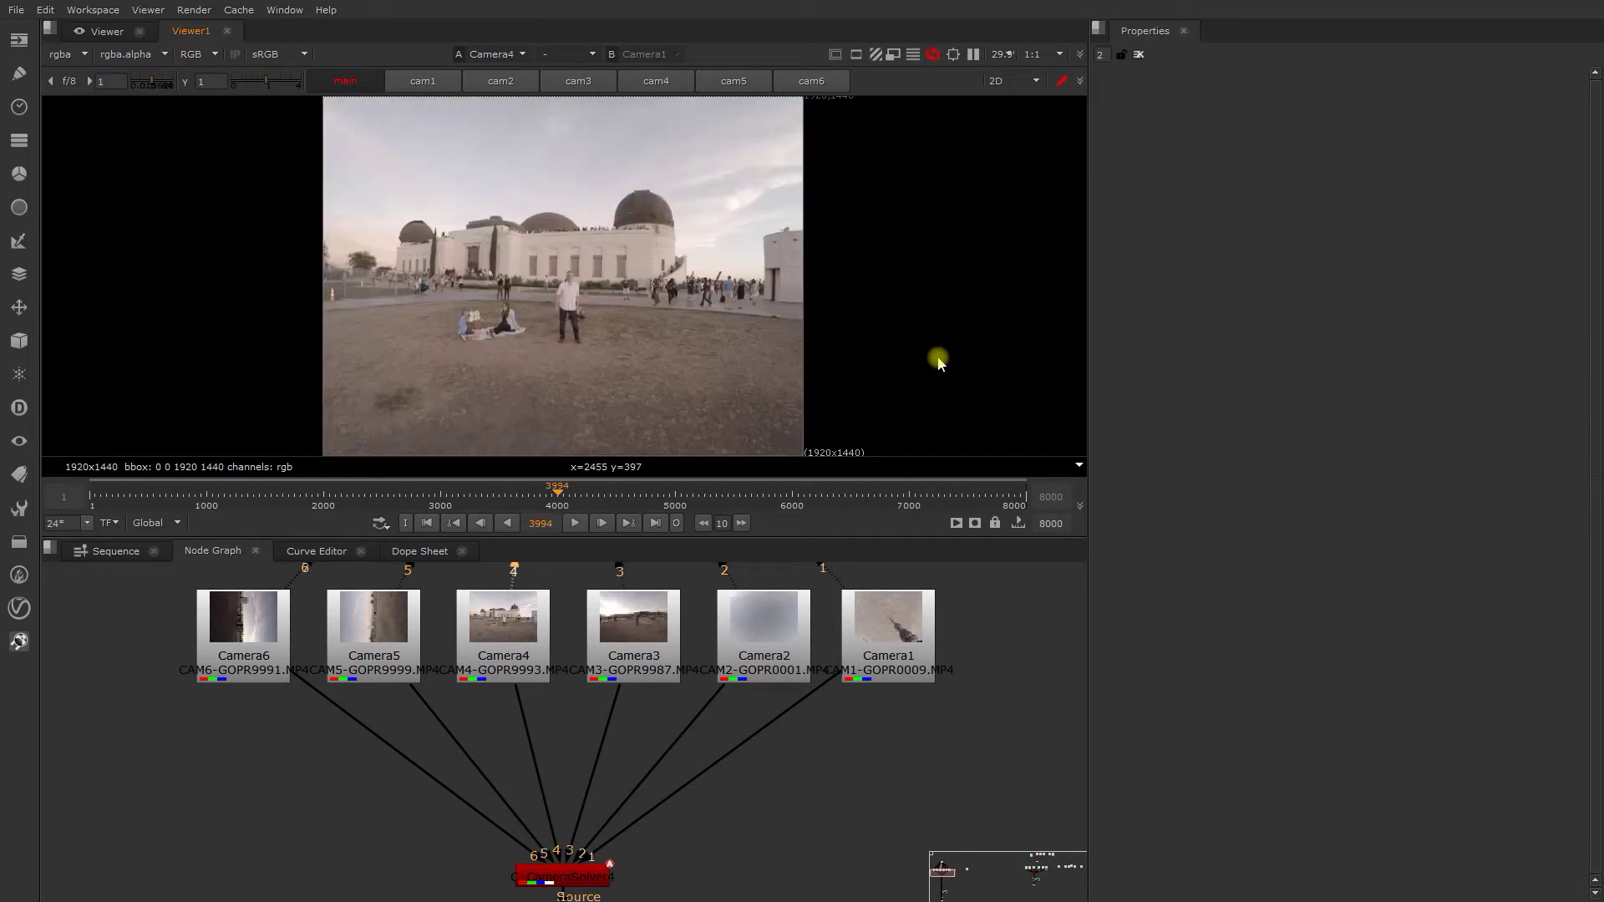
key(5)
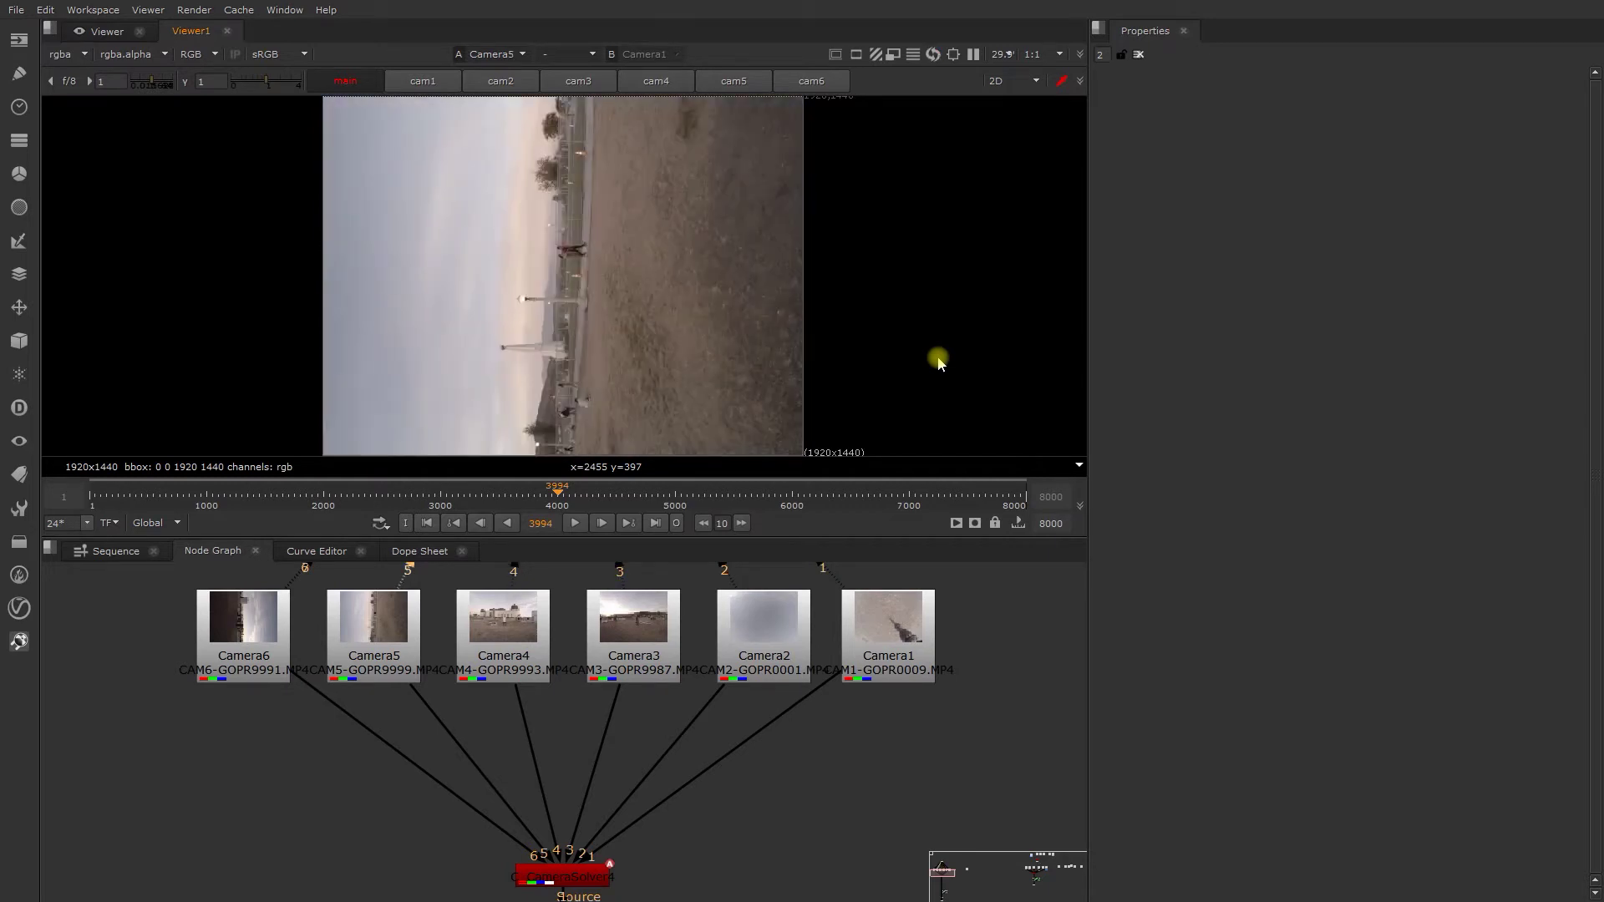
key(6)
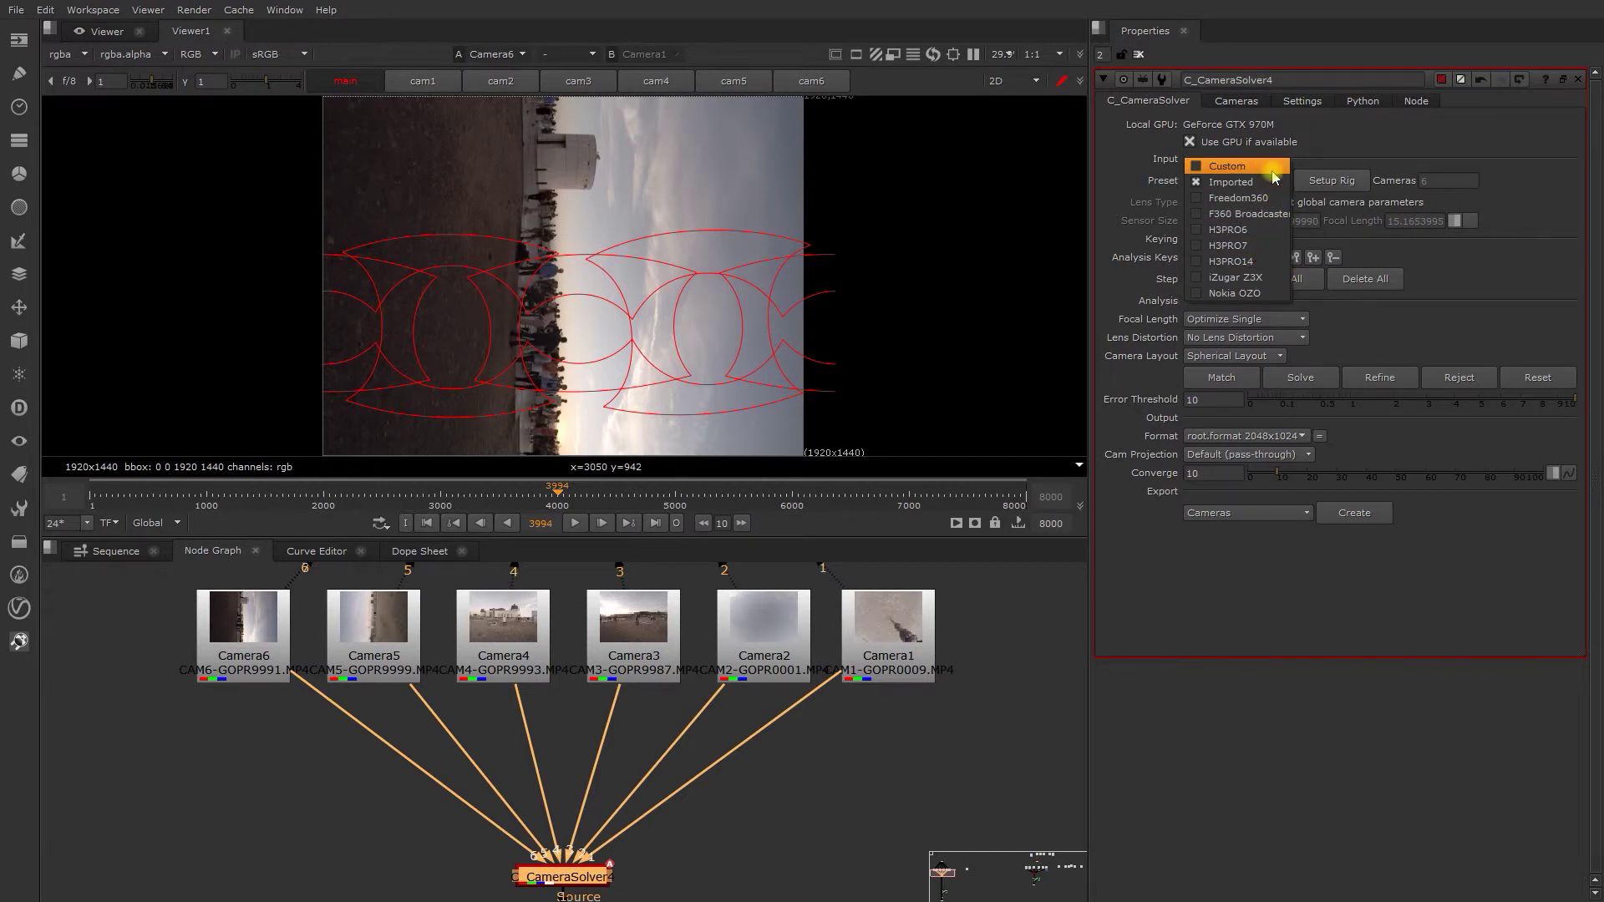
Keep the imported rig preset, export the solved cameras as nodes, and orbit the six-camera rig in 3D
click(1231, 181)
click(1354, 513)
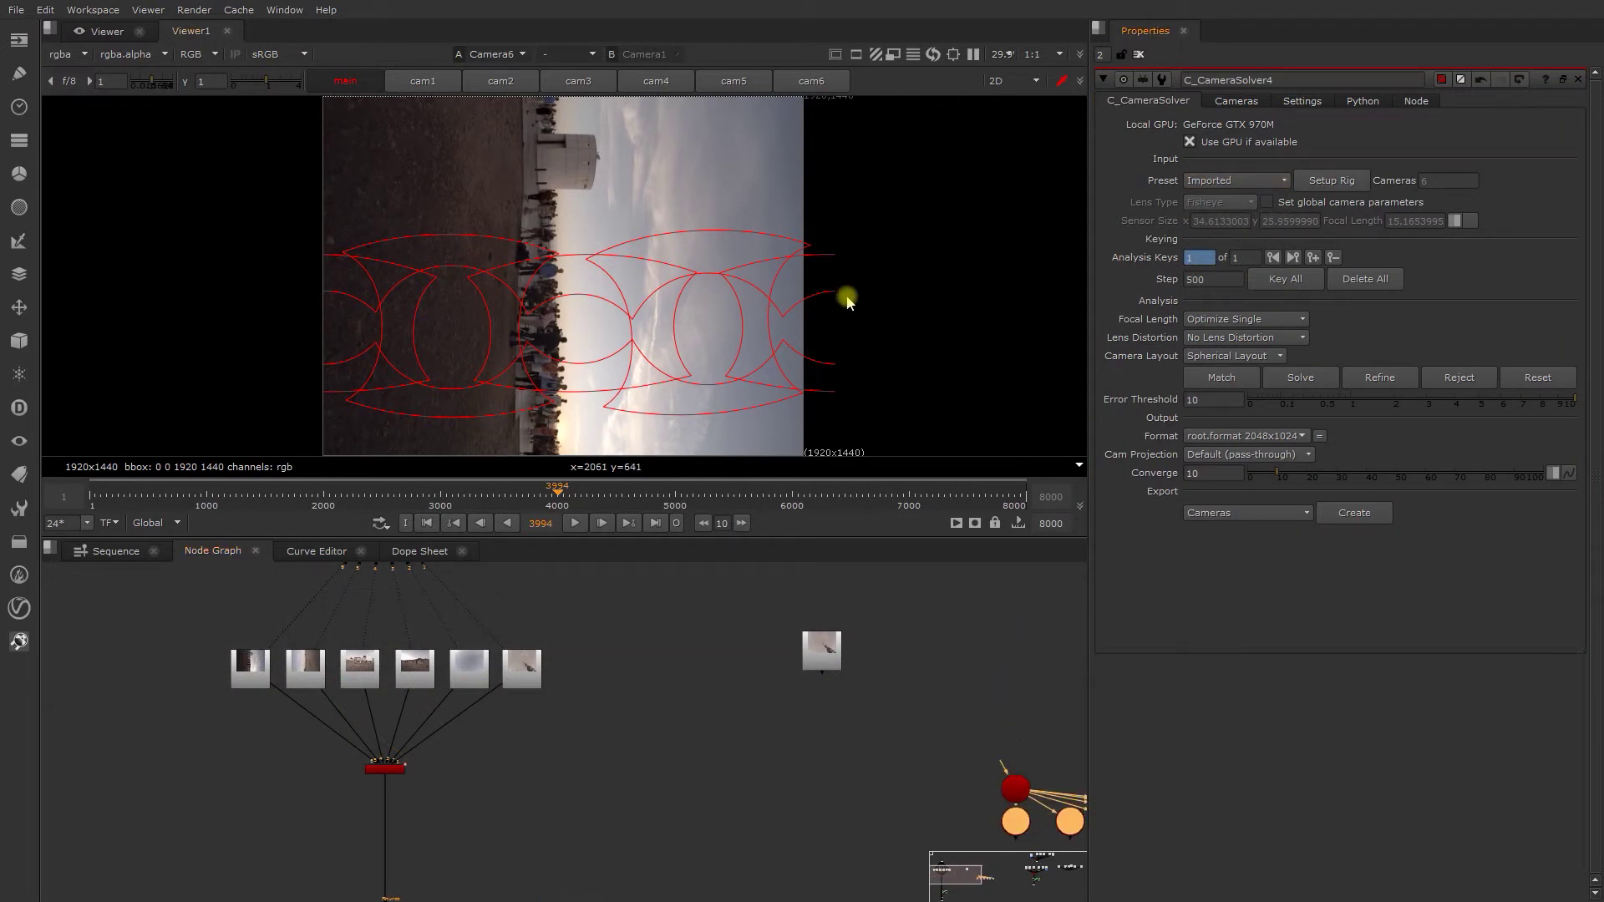
key(Caps_Lock)
key(Tab)
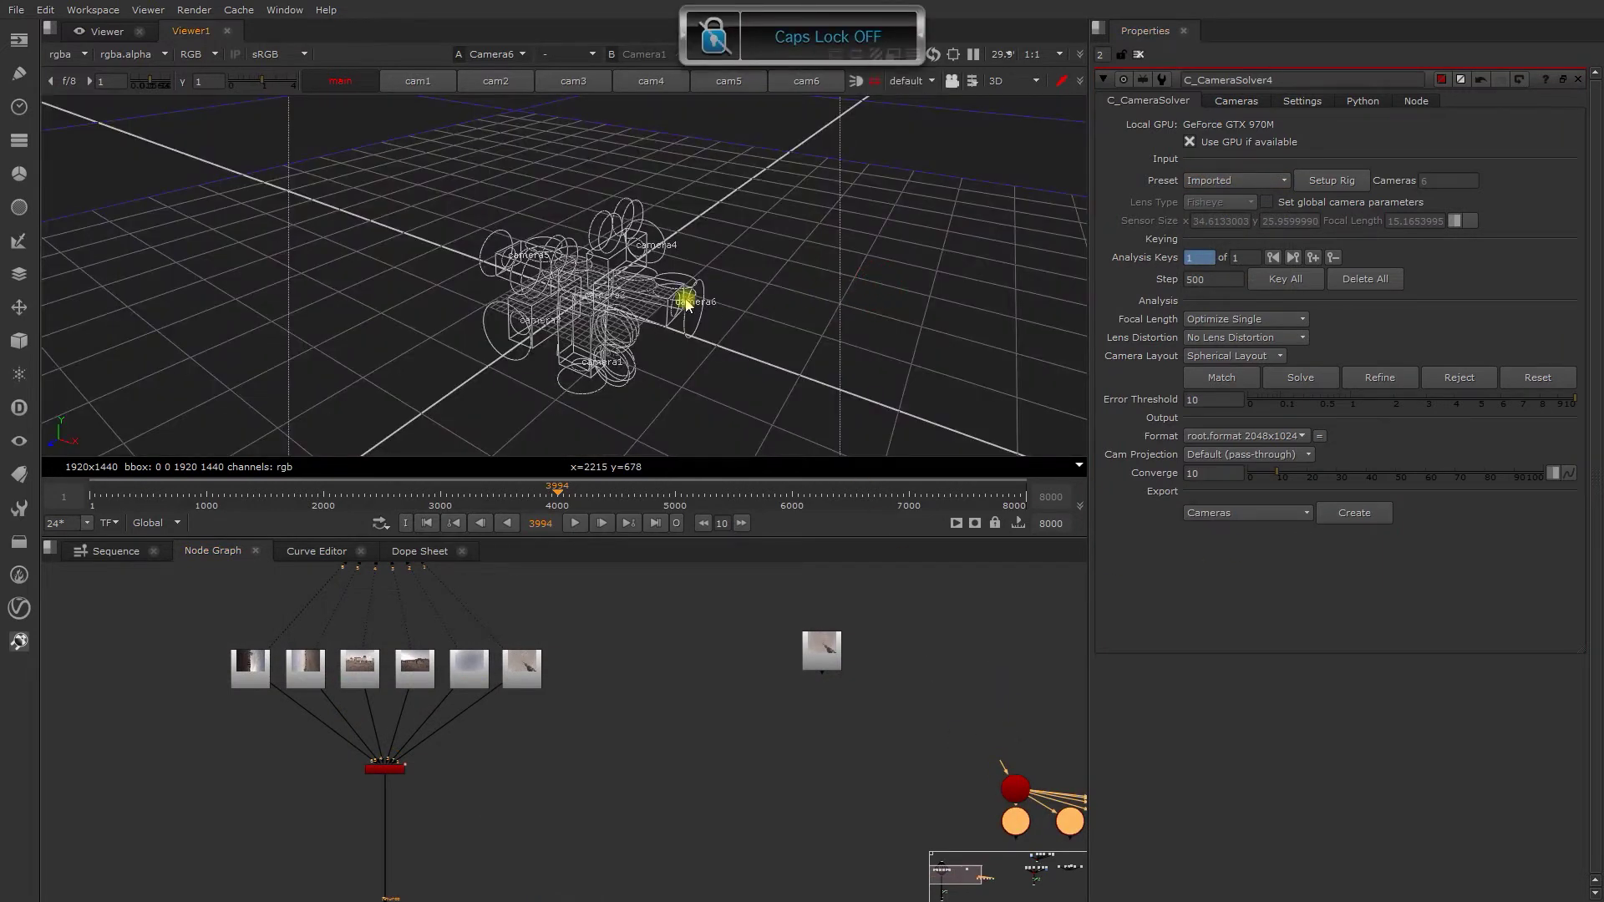
mouse_move(668, 301)
alt+right_down()
mouse_move(529, 298)
mouse_move(183, 208)
mouse_move(404, 258)
alt+right_up()
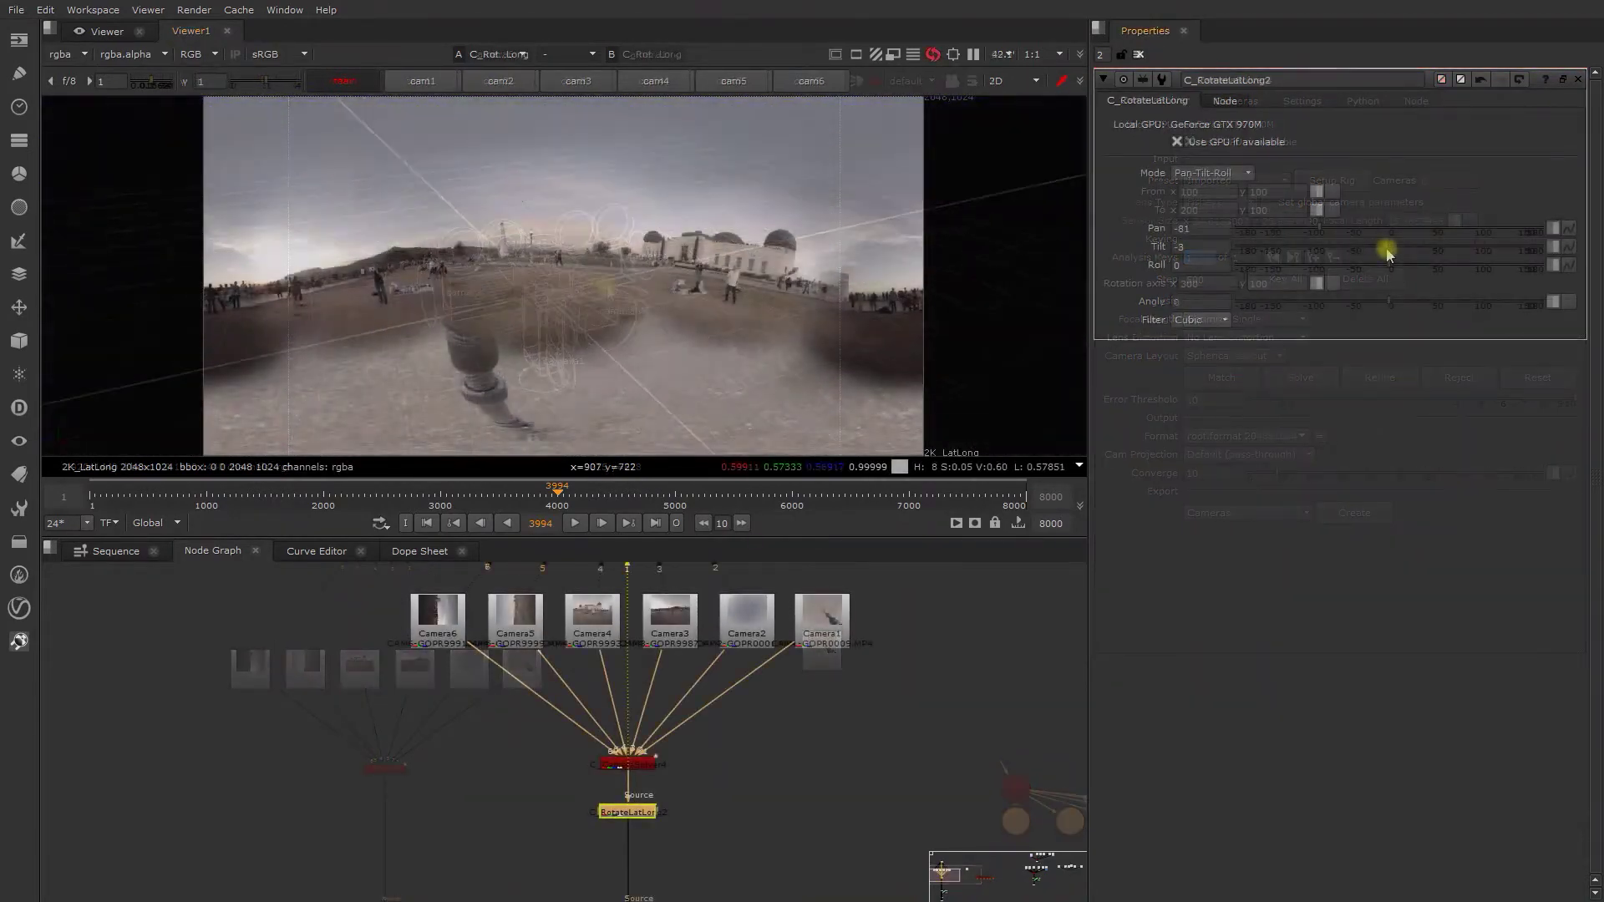
Set the C_RotateLatLong Tilt to 2 to level the panorama's horizon
mouse_move(1387, 253)
mouse_down()
mouse_move(1328, 231)
mouse_move(1468, 230)
mouse_up()
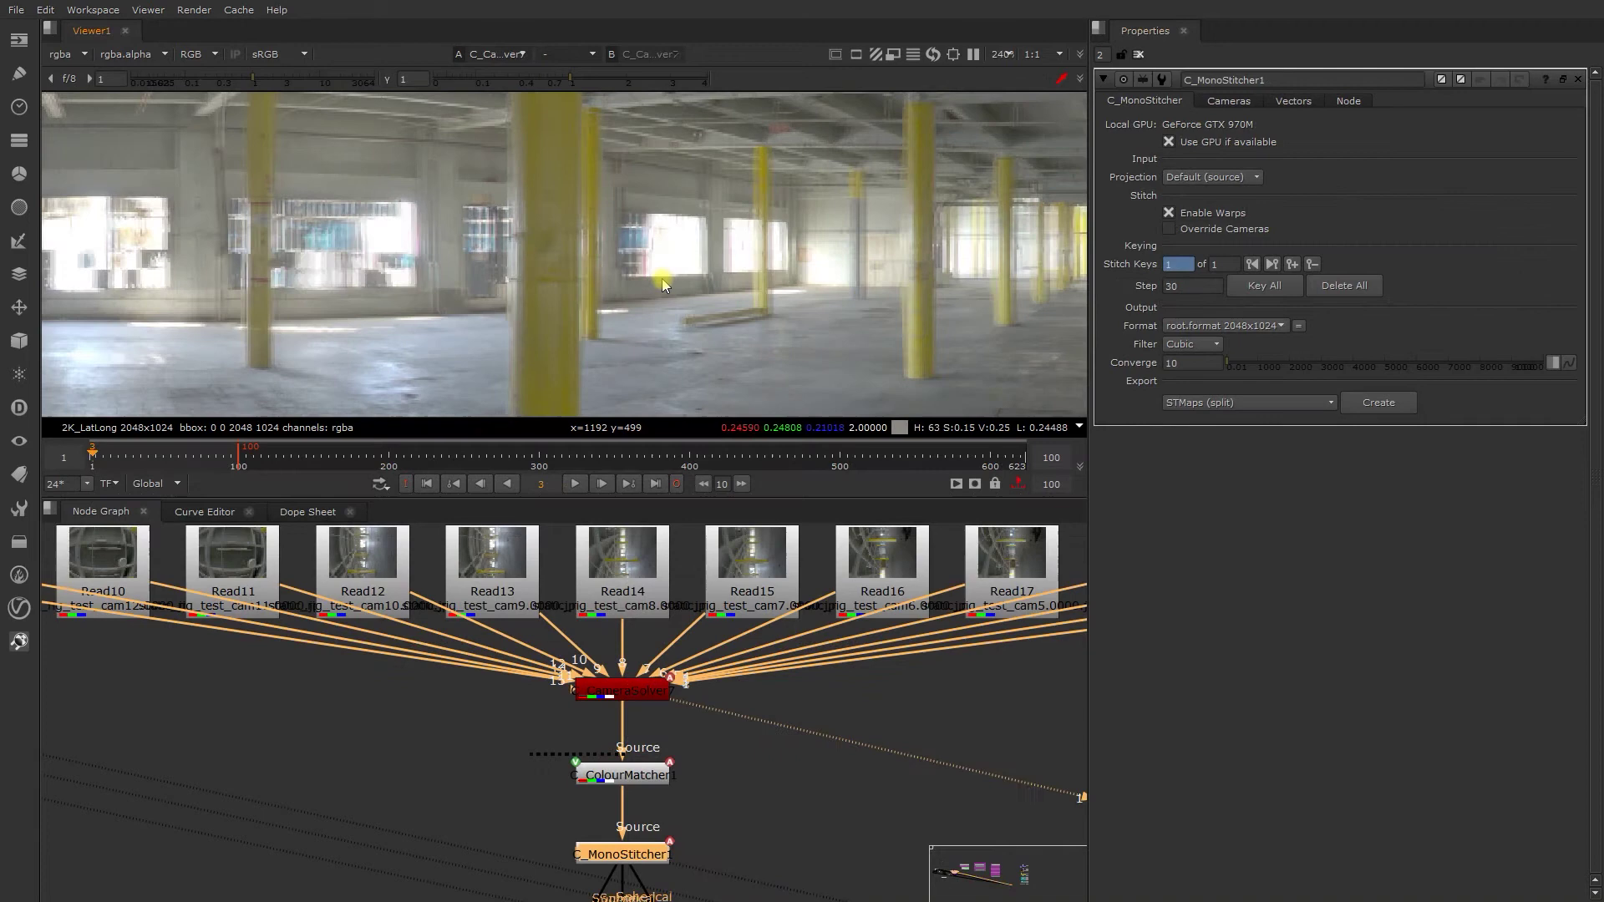
scroll(269, 272, down, 2)
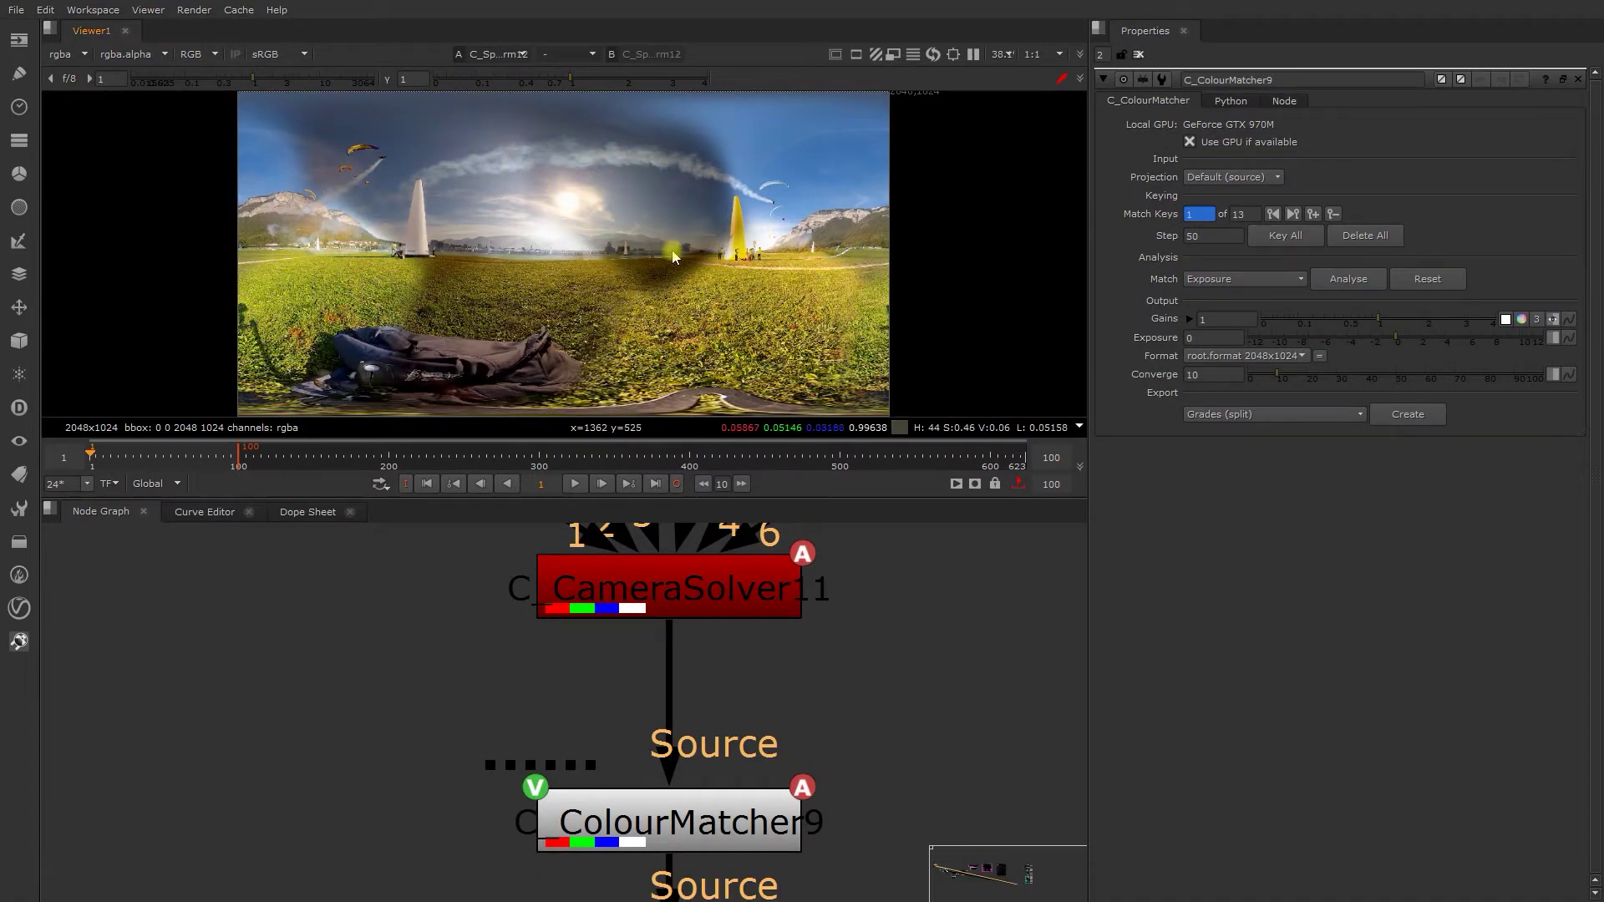
Keep grade export as split nodes and compare against the pre-colour-match panorama
click(1271, 414)
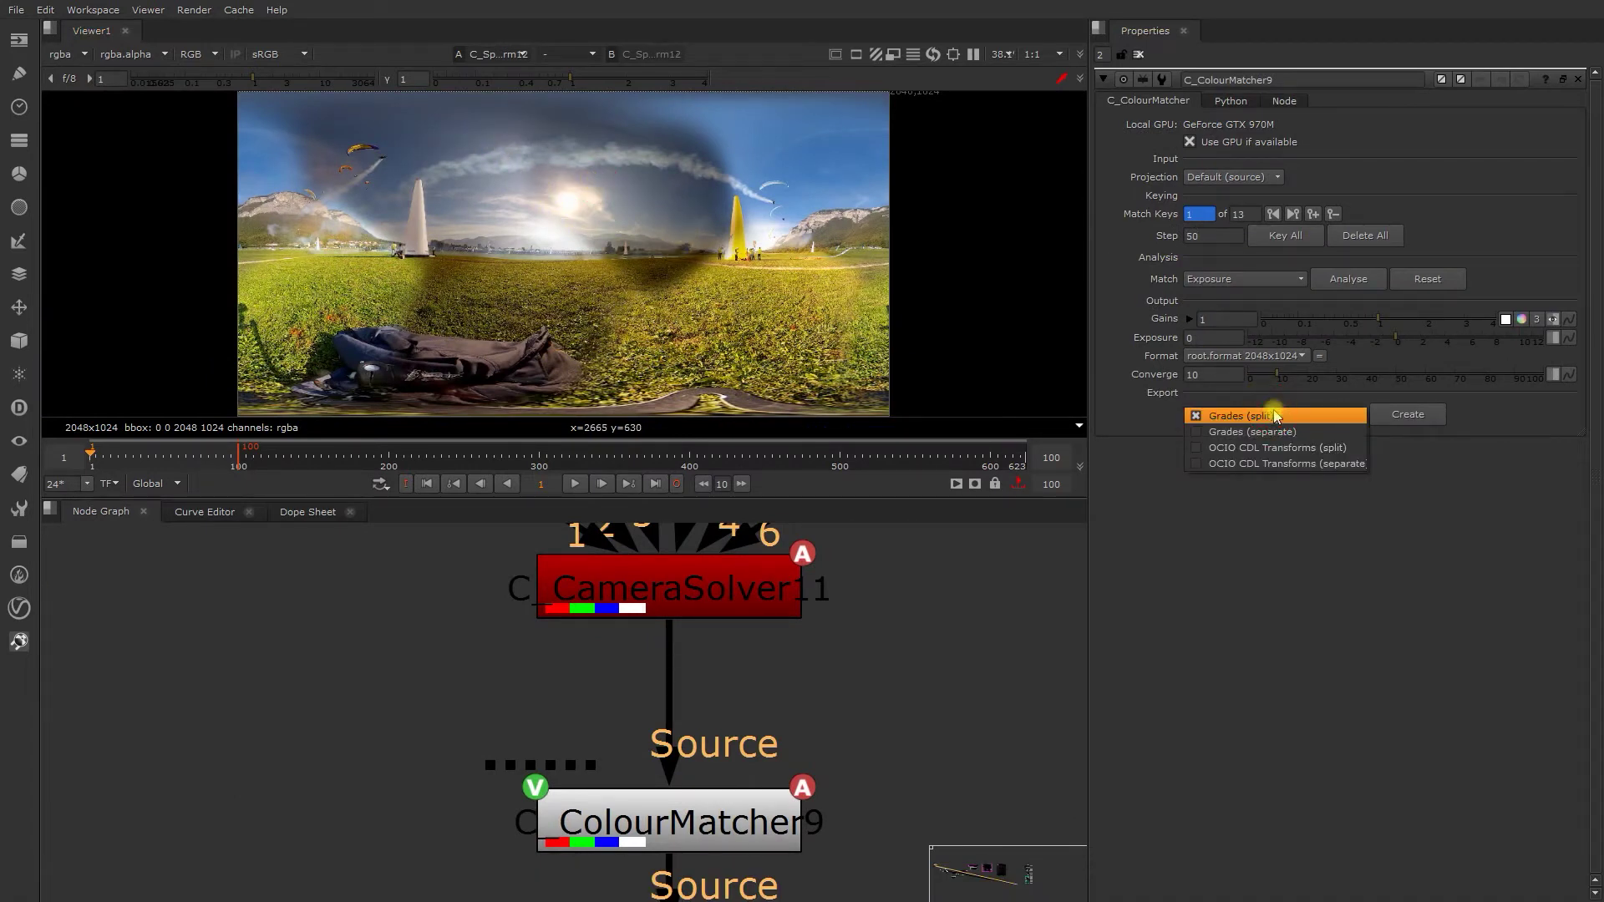
click(1145, 401)
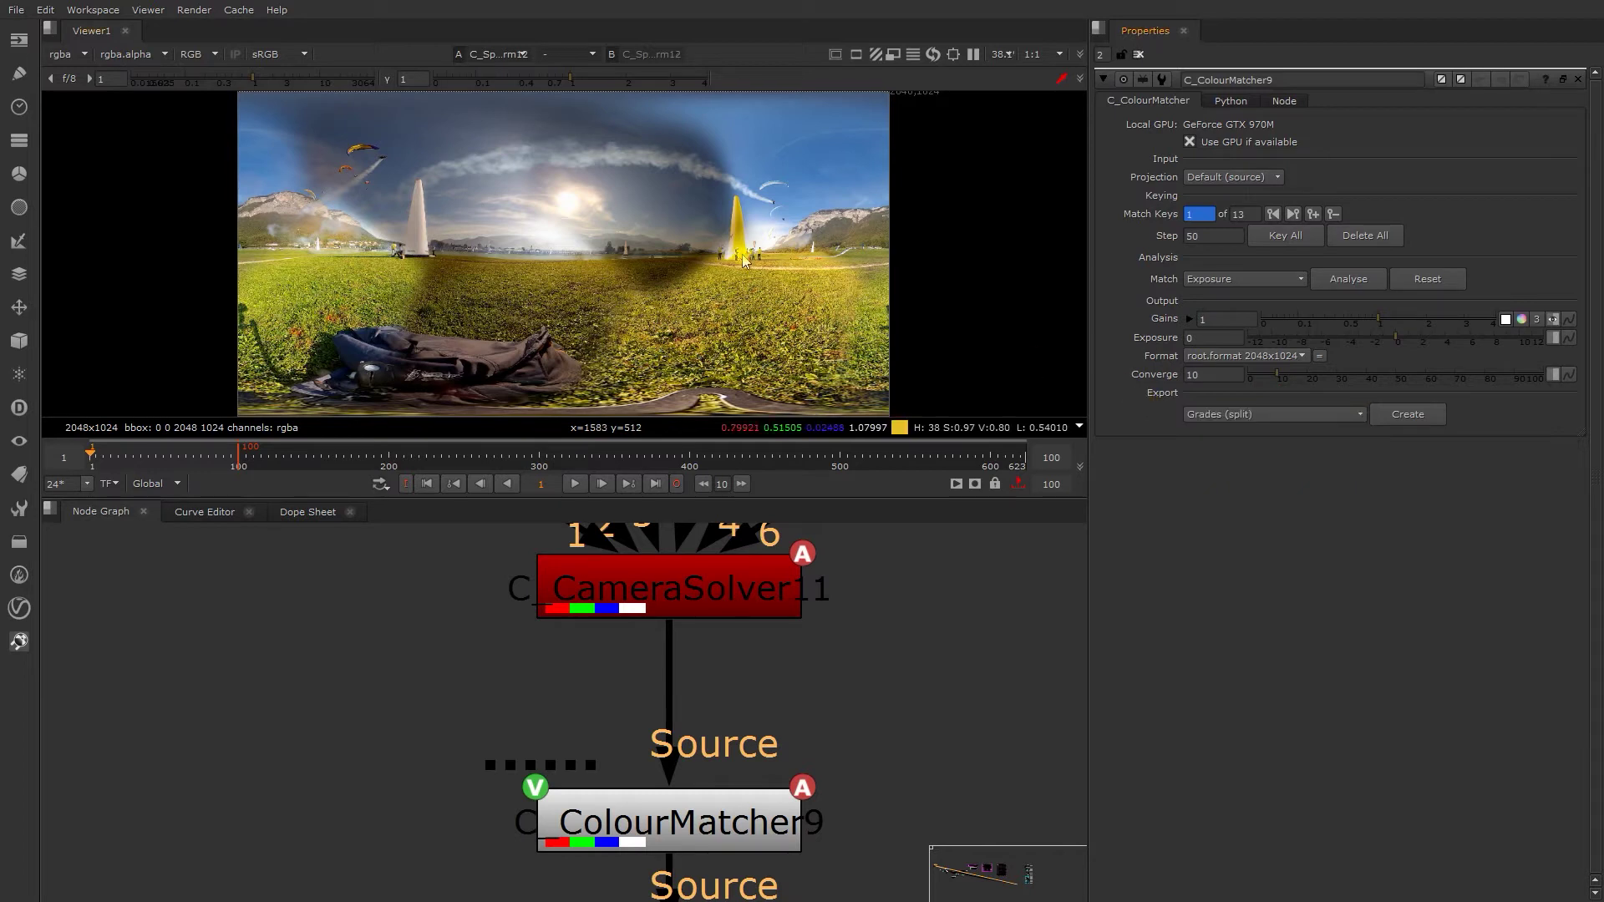
key(1)
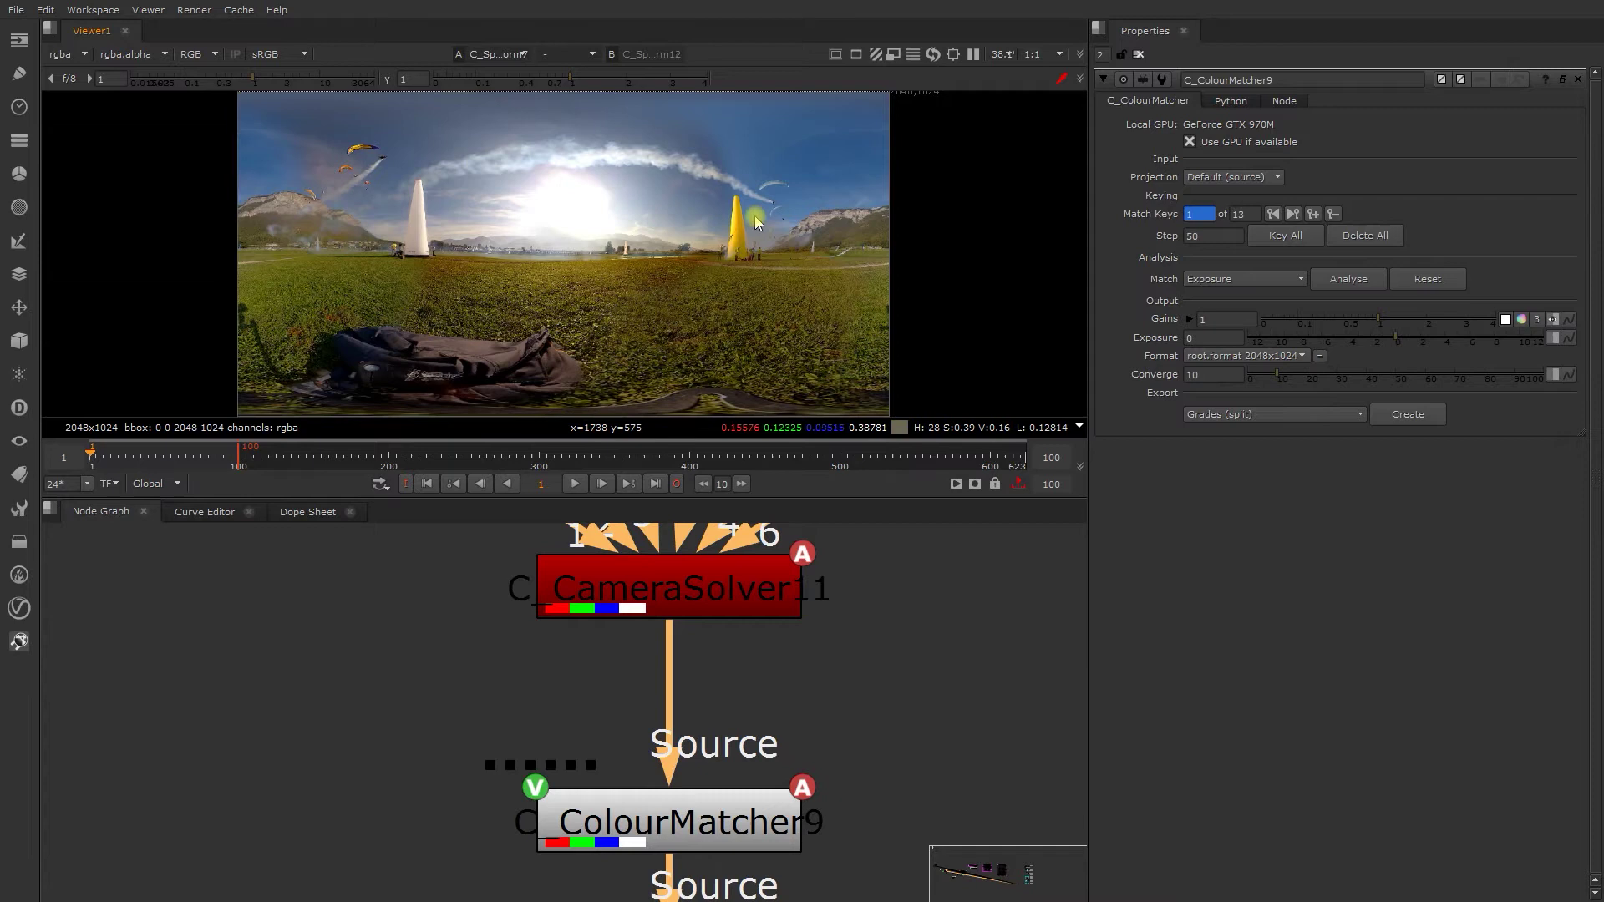
Darken, then brighten the viewer gain, and reset it to default
drag(252, 81, 199, 80)
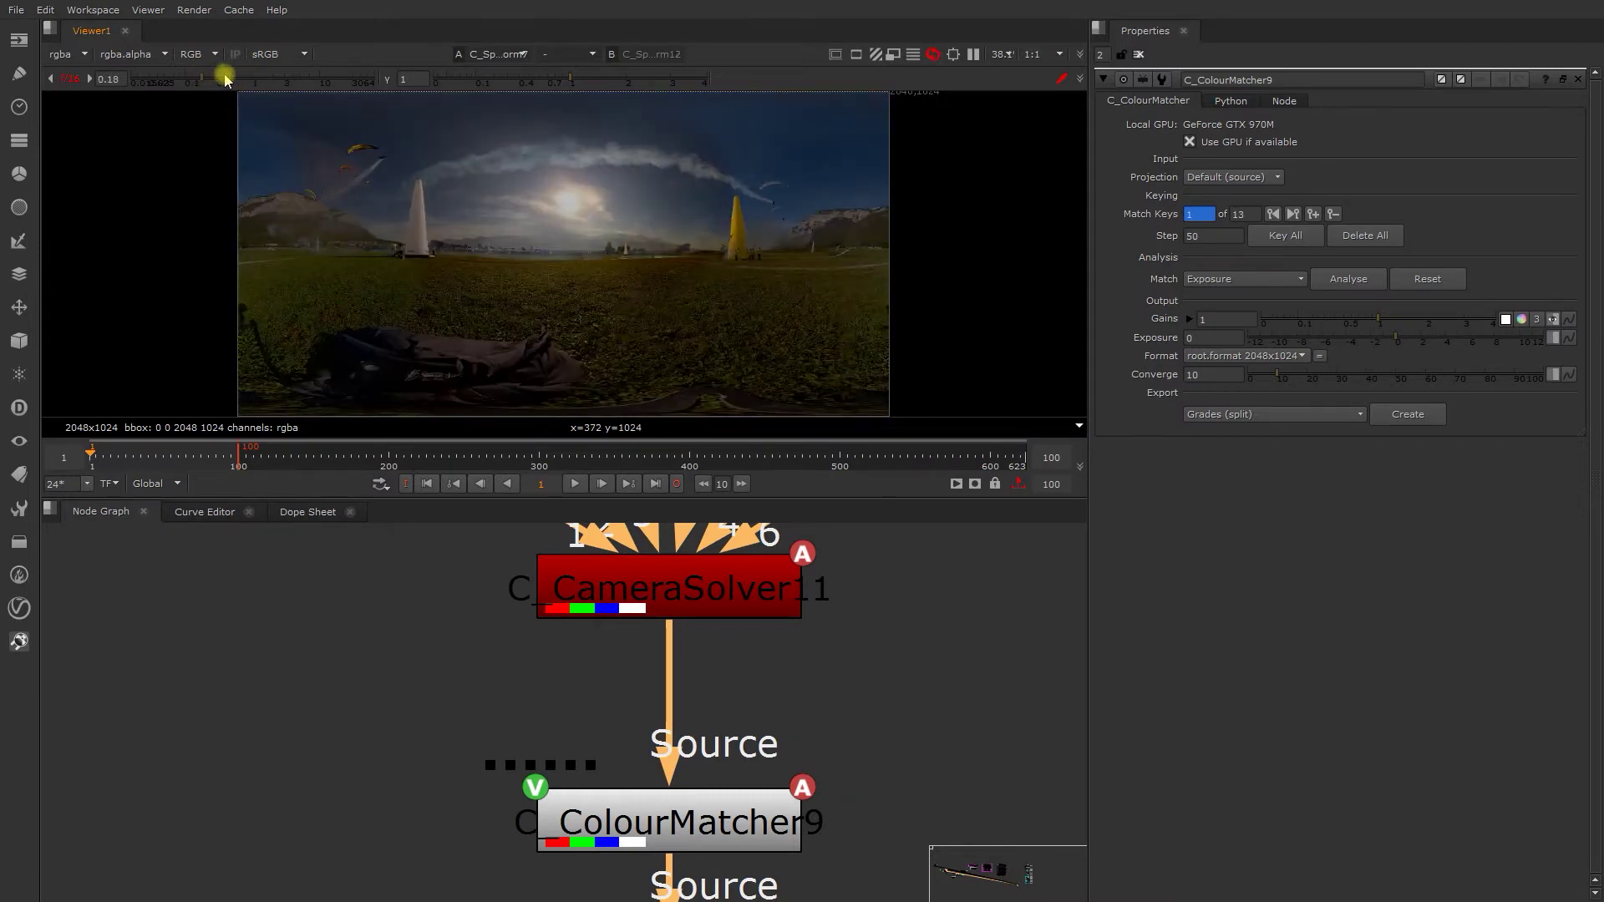
drag(199, 79, 247, 81)
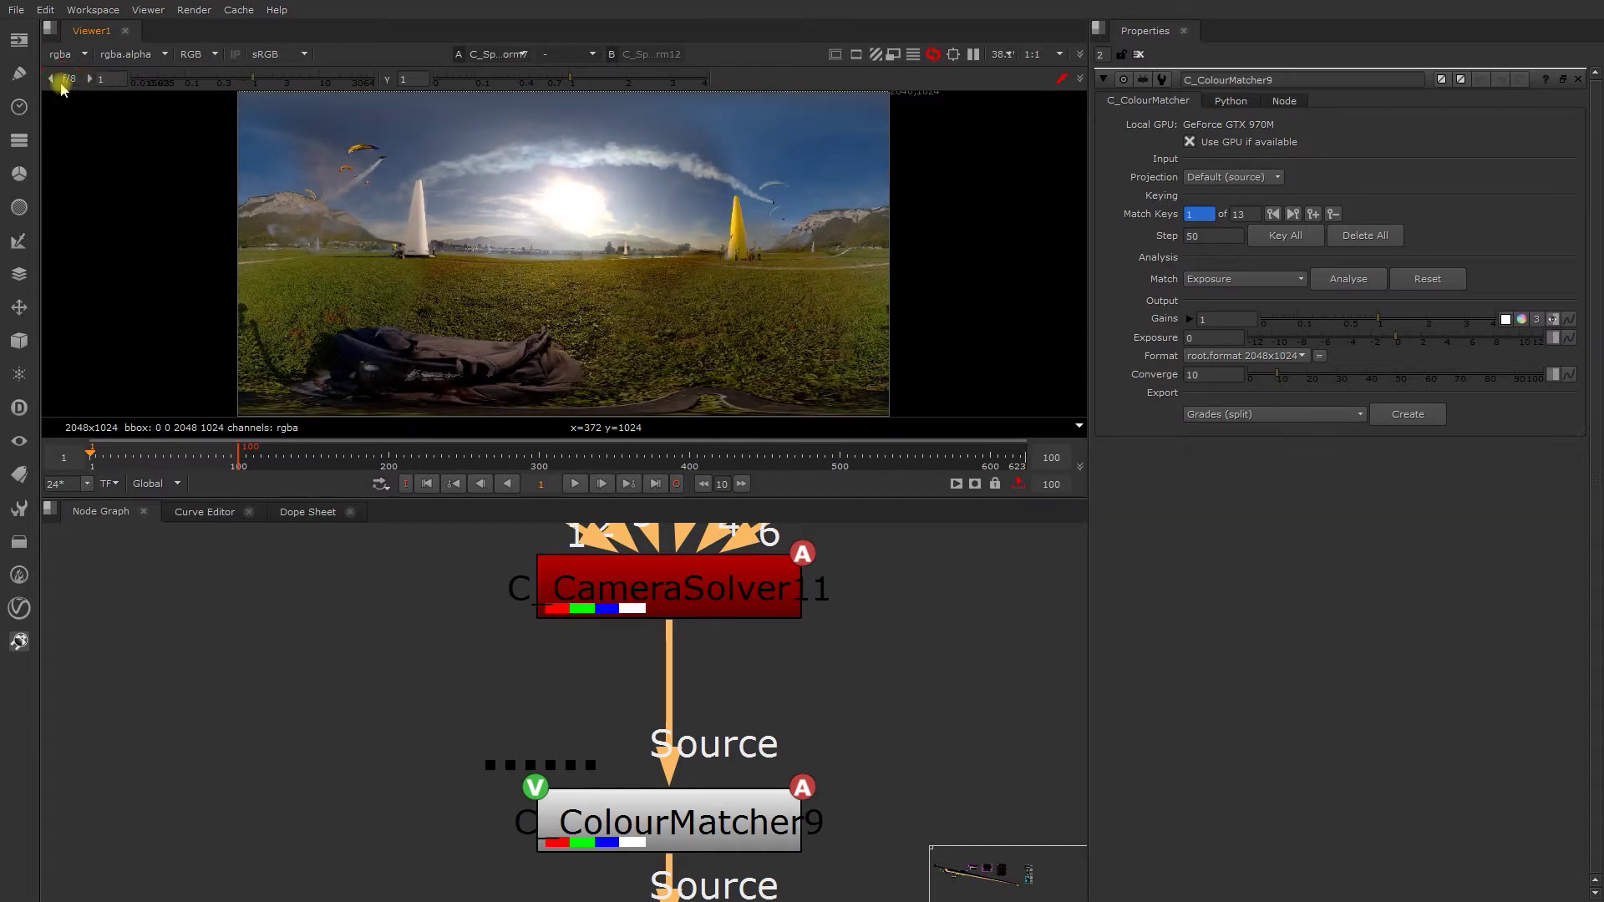
click(68, 81)
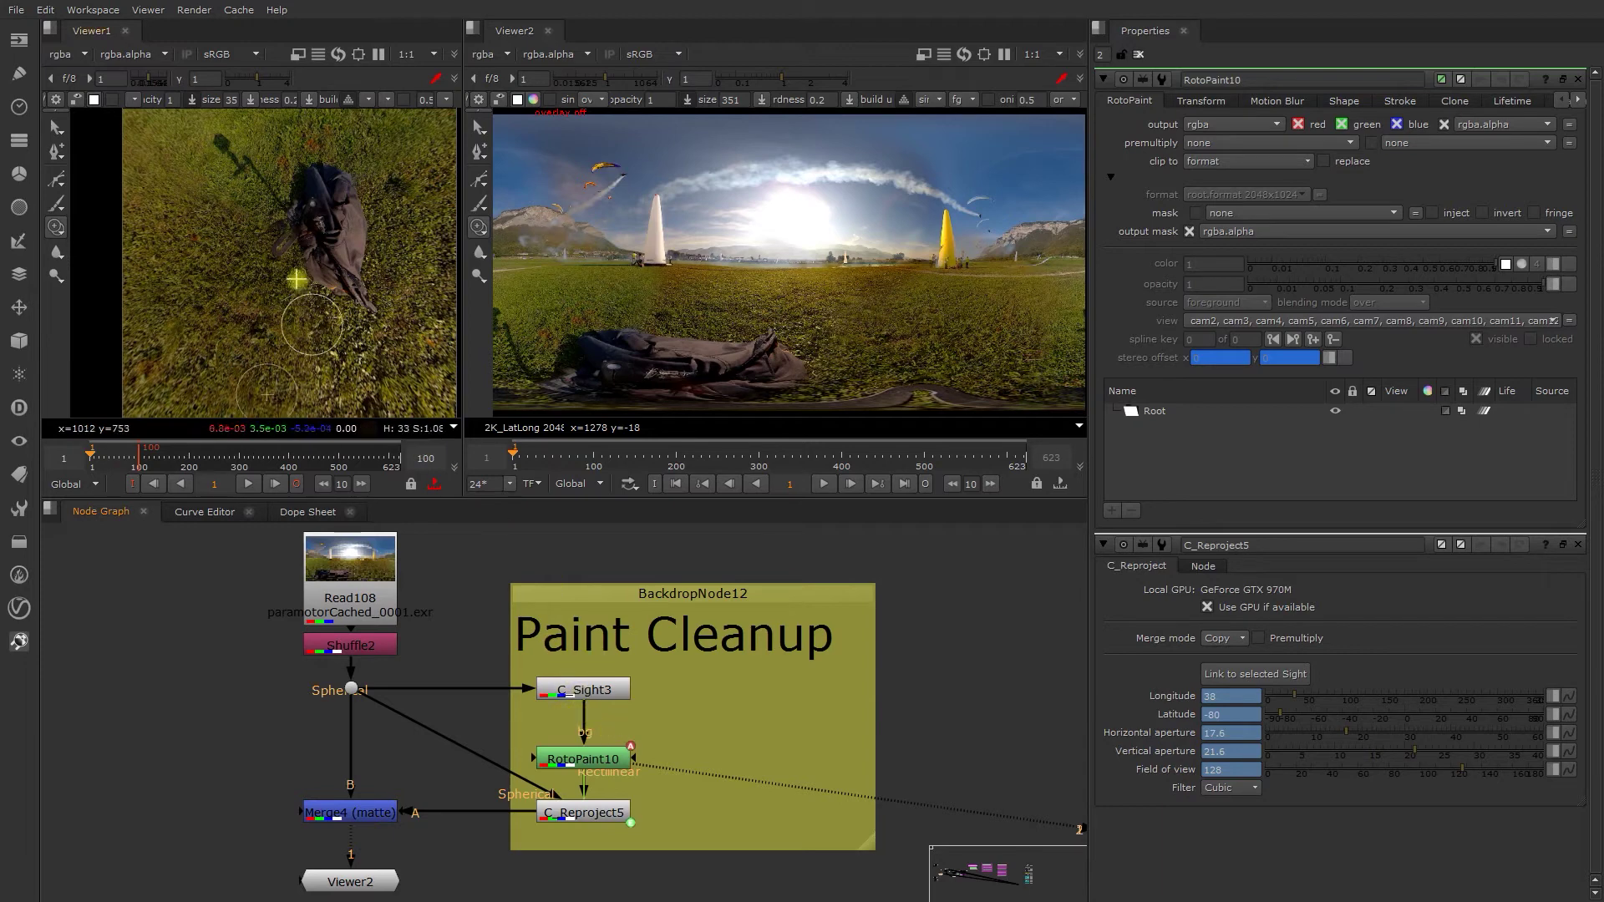
Paint clone strokes of grass over the bag and its shadow
mouse_move(321, 270)
mouse_down()
mouse_move(256, 212)
mouse_move(299, 266)
mouse_move(305, 228)
mouse_move(347, 230)
mouse_move(271, 248)
mouse_up()
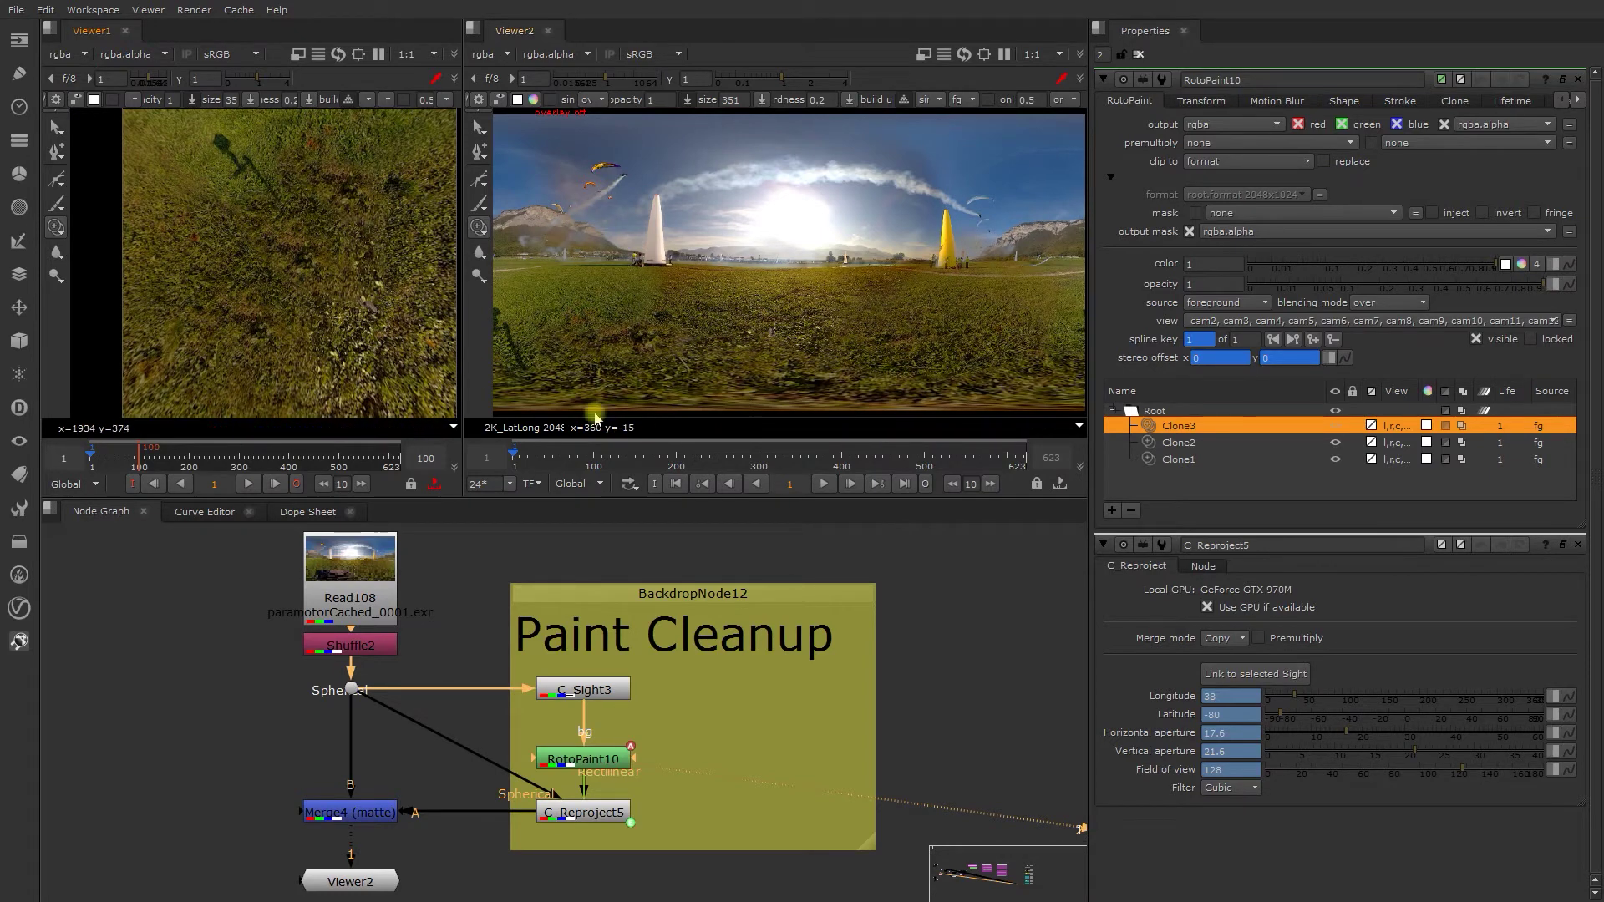
mouse_move(264, 191)
mouse_down()
mouse_move(198, 143)
mouse_move(258, 208)
mouse_move(257, 192)
mouse_up()
click(249, 191)
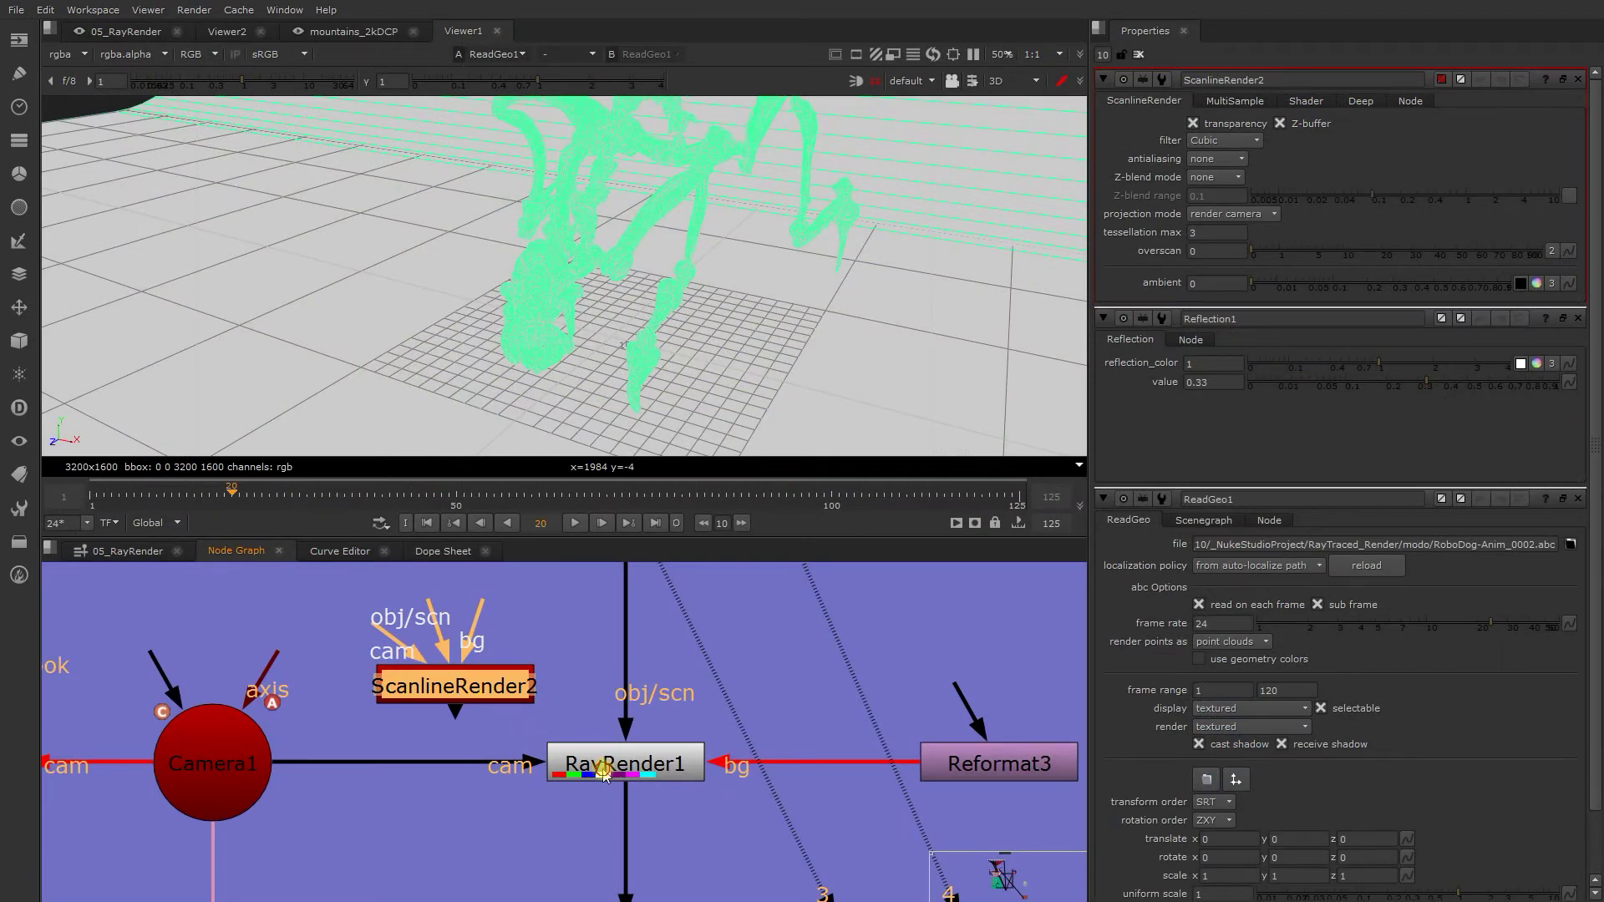
View the RayRender1 robot render as a 2D image with its settings open
click(604, 773)
key(1)
double_click(605, 772)
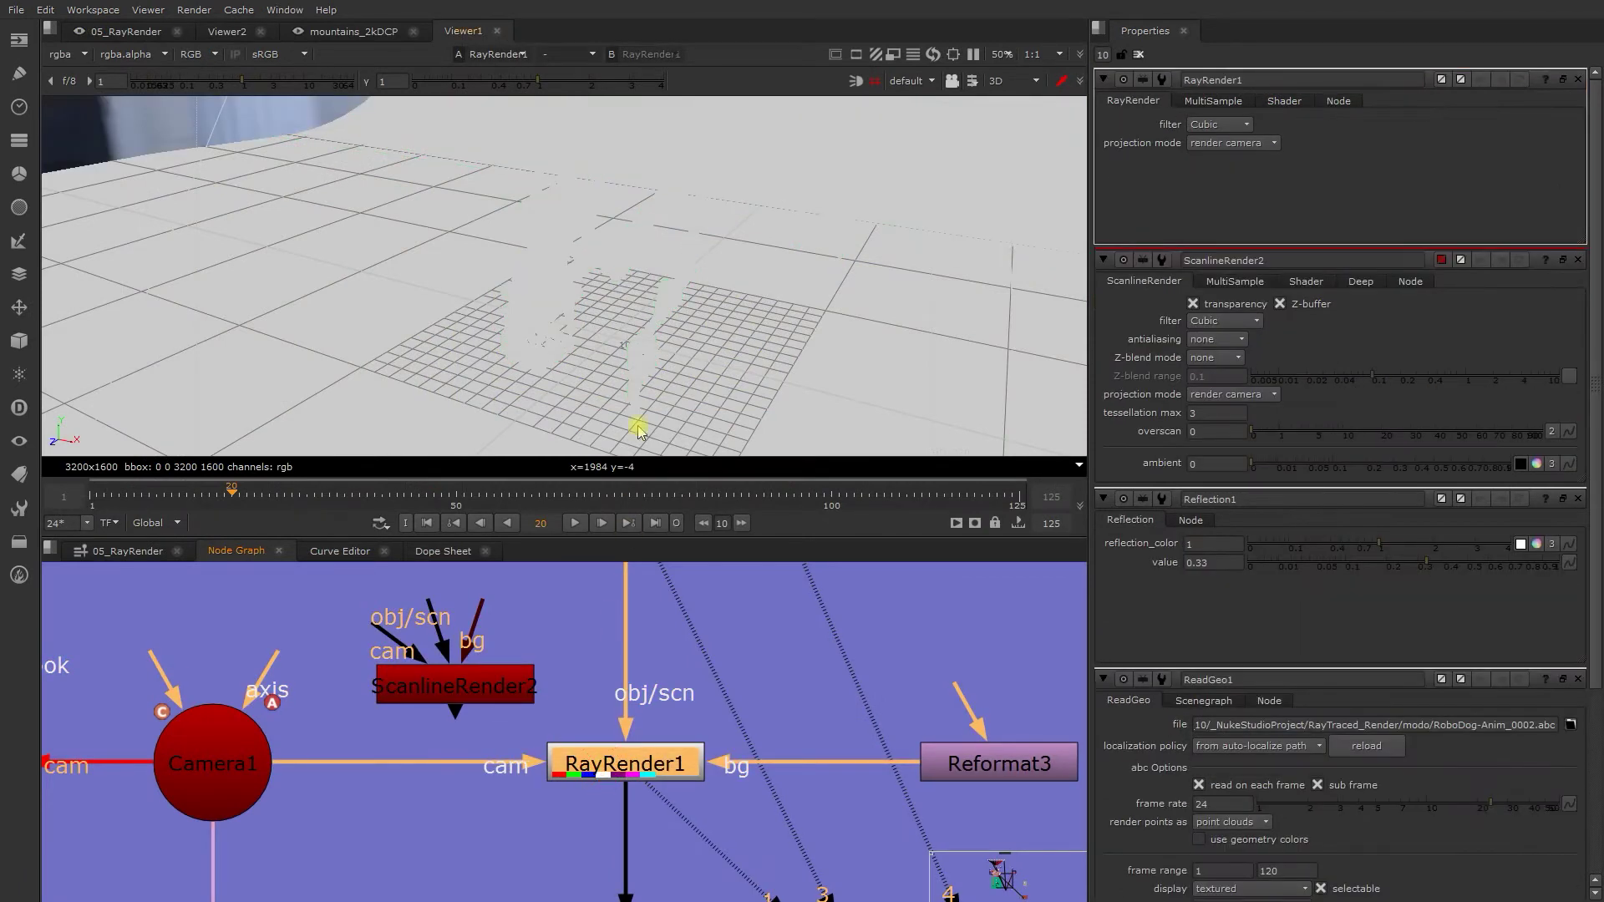
key(Tab)
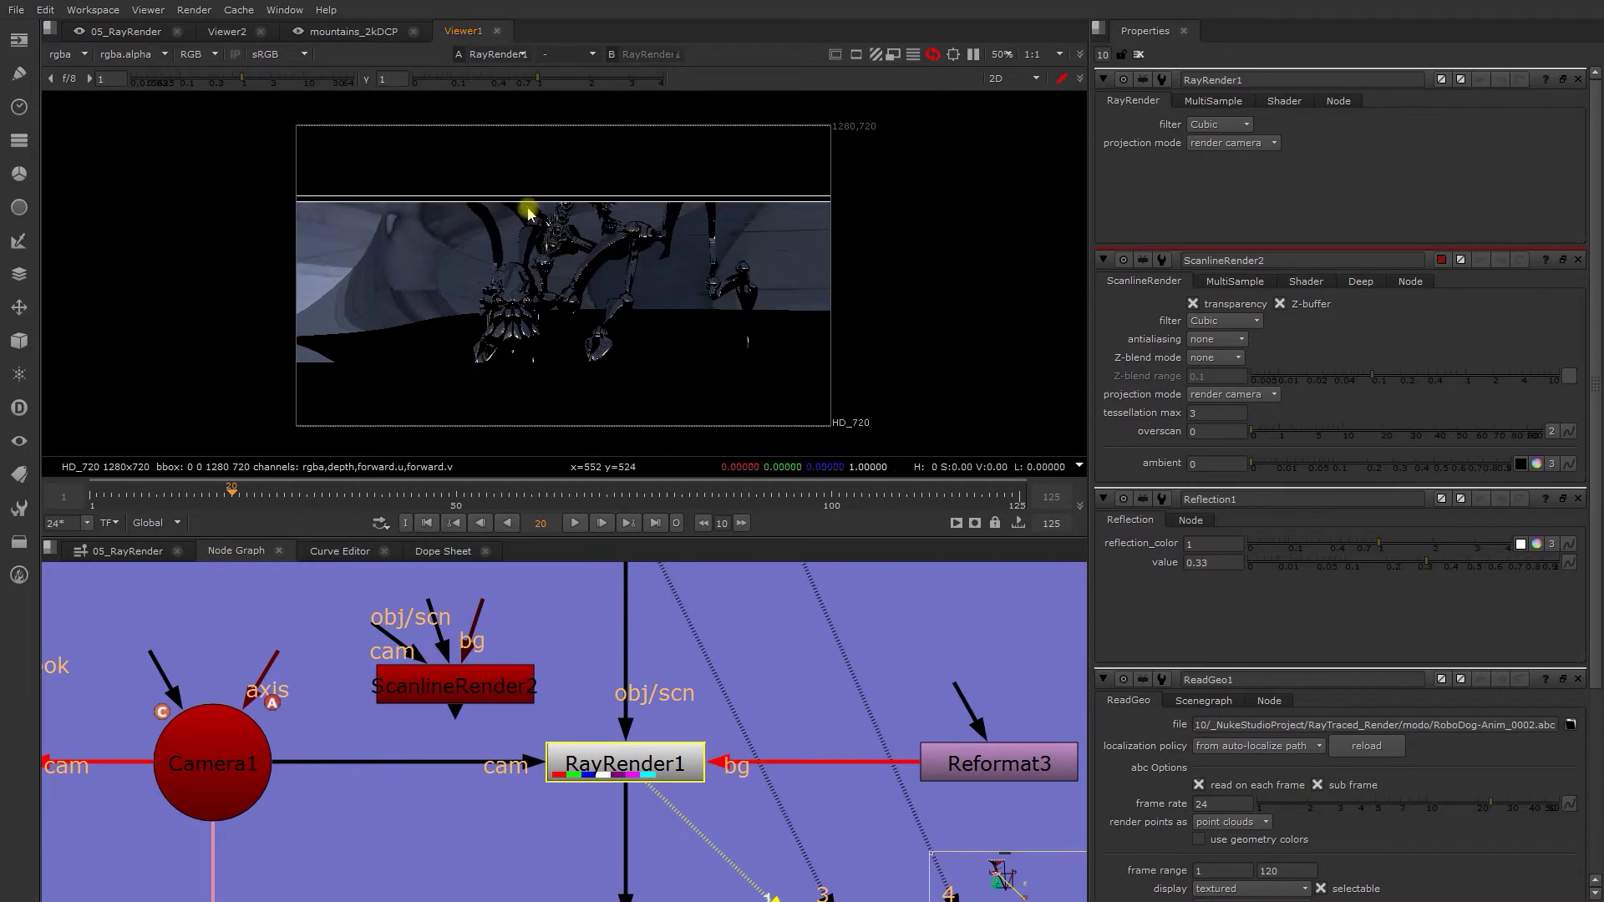
scroll(635, 380, up, 5)
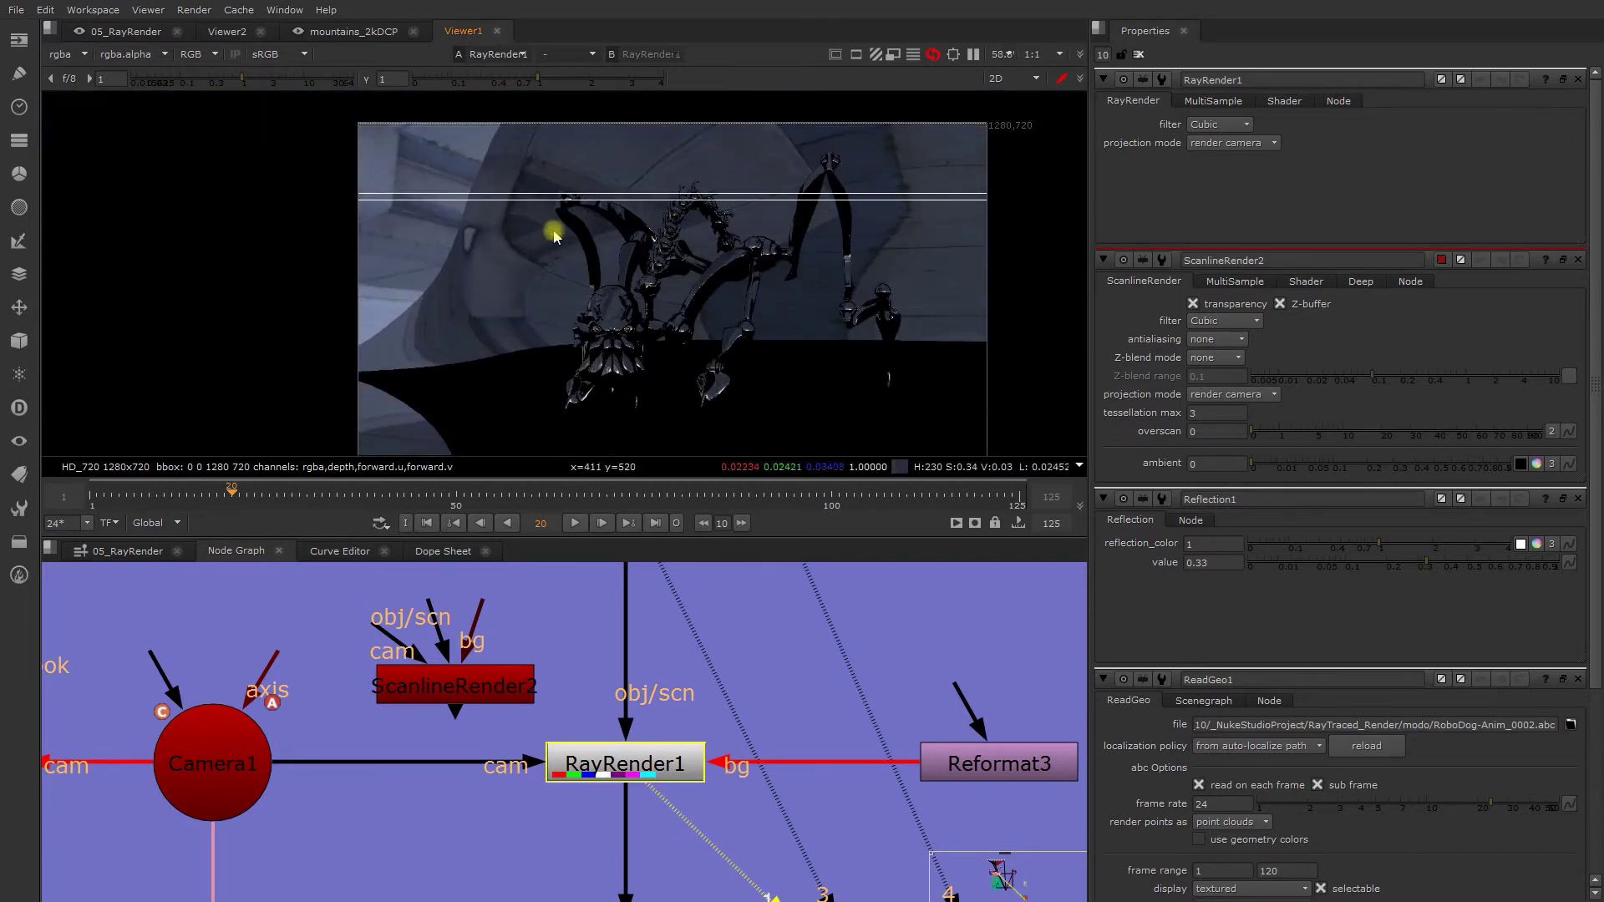
scroll(635, 670, down, 3)
scroll(635, 736, down, 2)
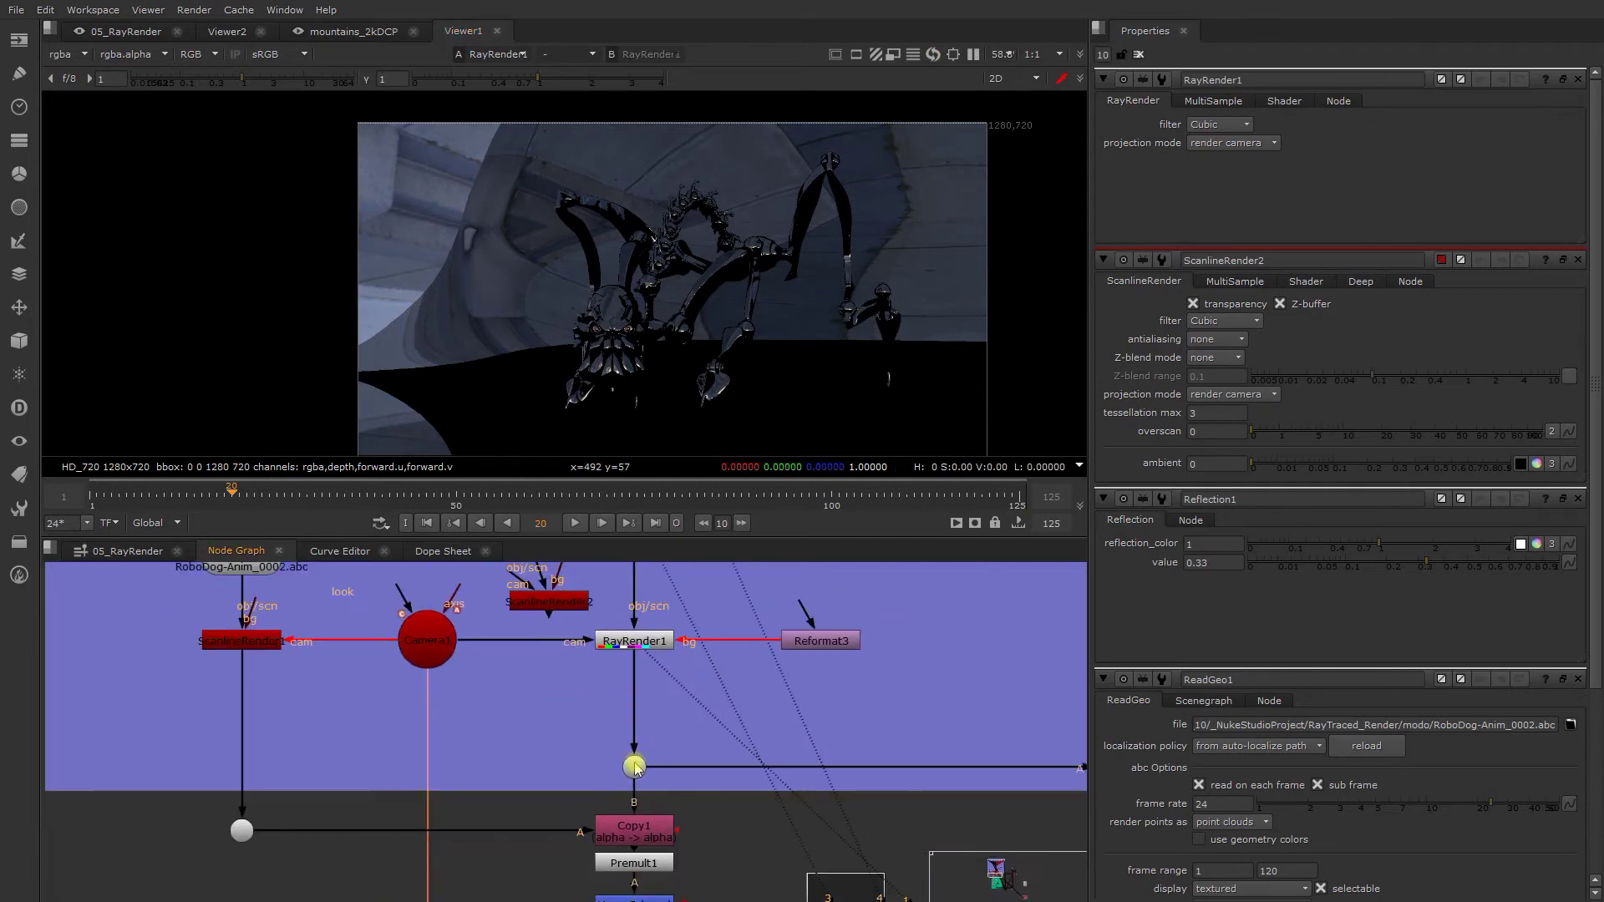
scroll(635, 844, down, 1)
View the premultiplied robot output zoomed in, and pan the node graph to the RayRender area
click(632, 868)
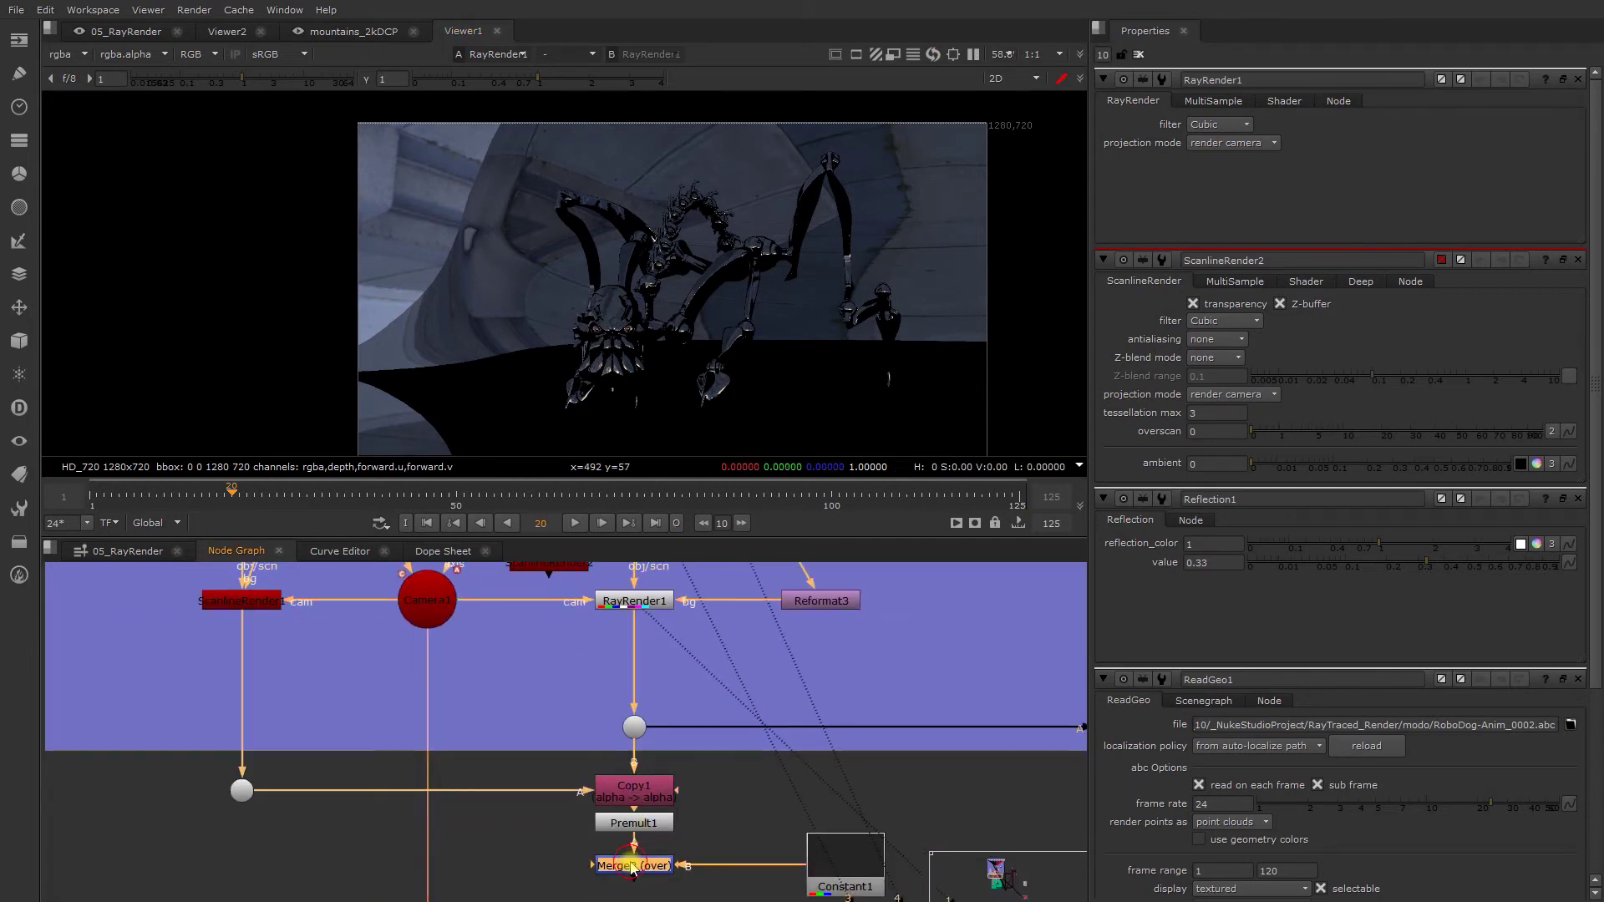
key(Up)
scroll(693, 334, up, 2)
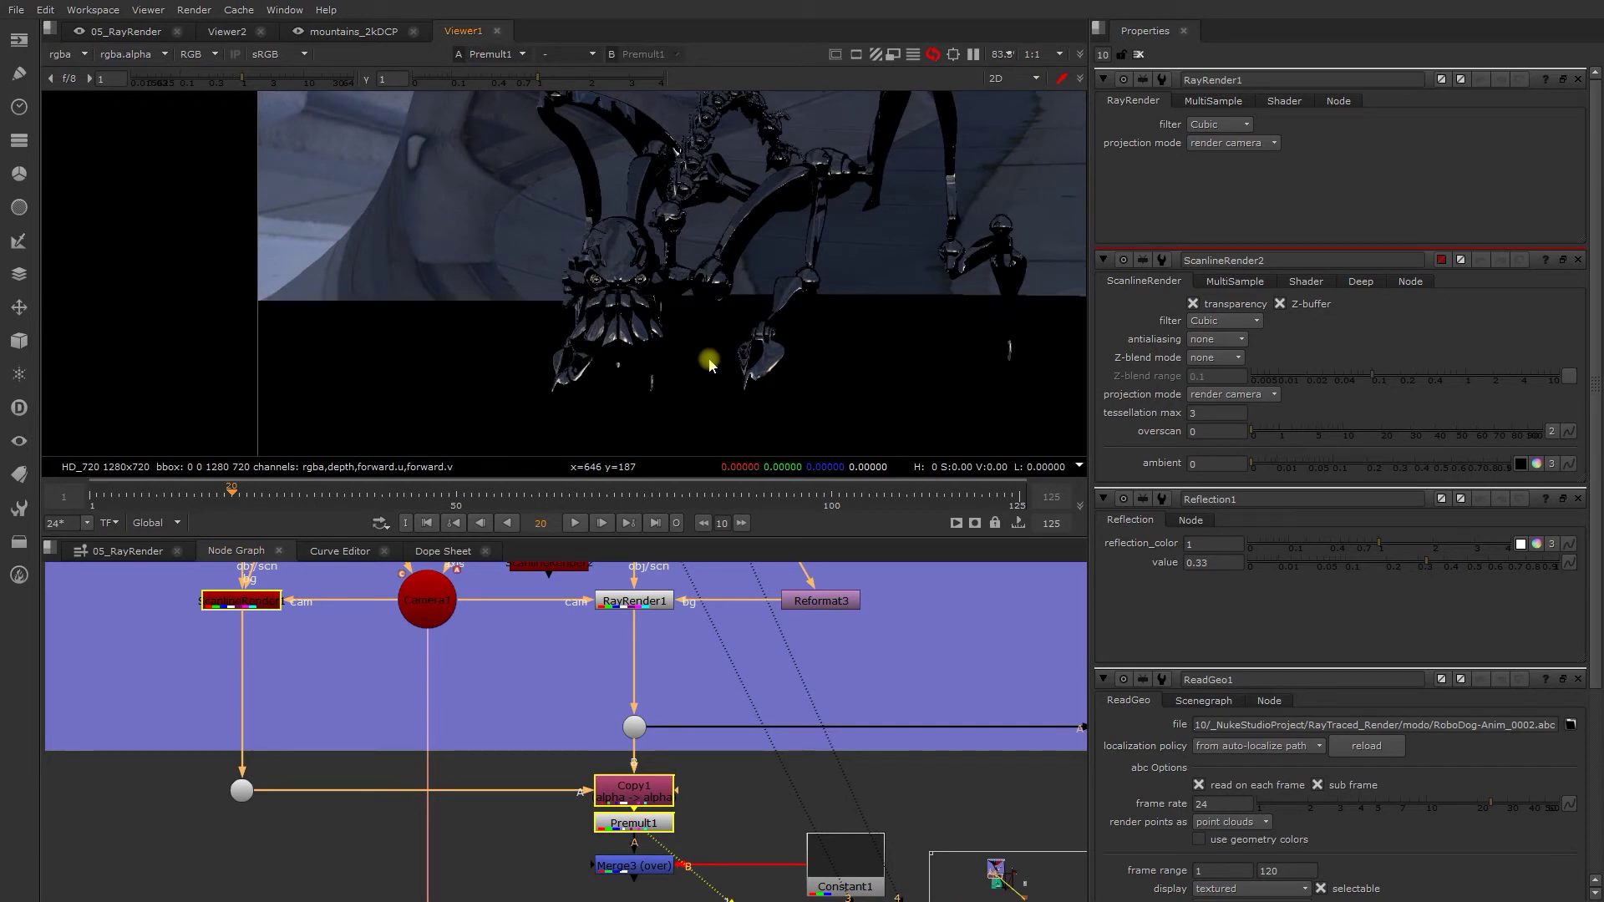
scroll(709, 363, up, 1)
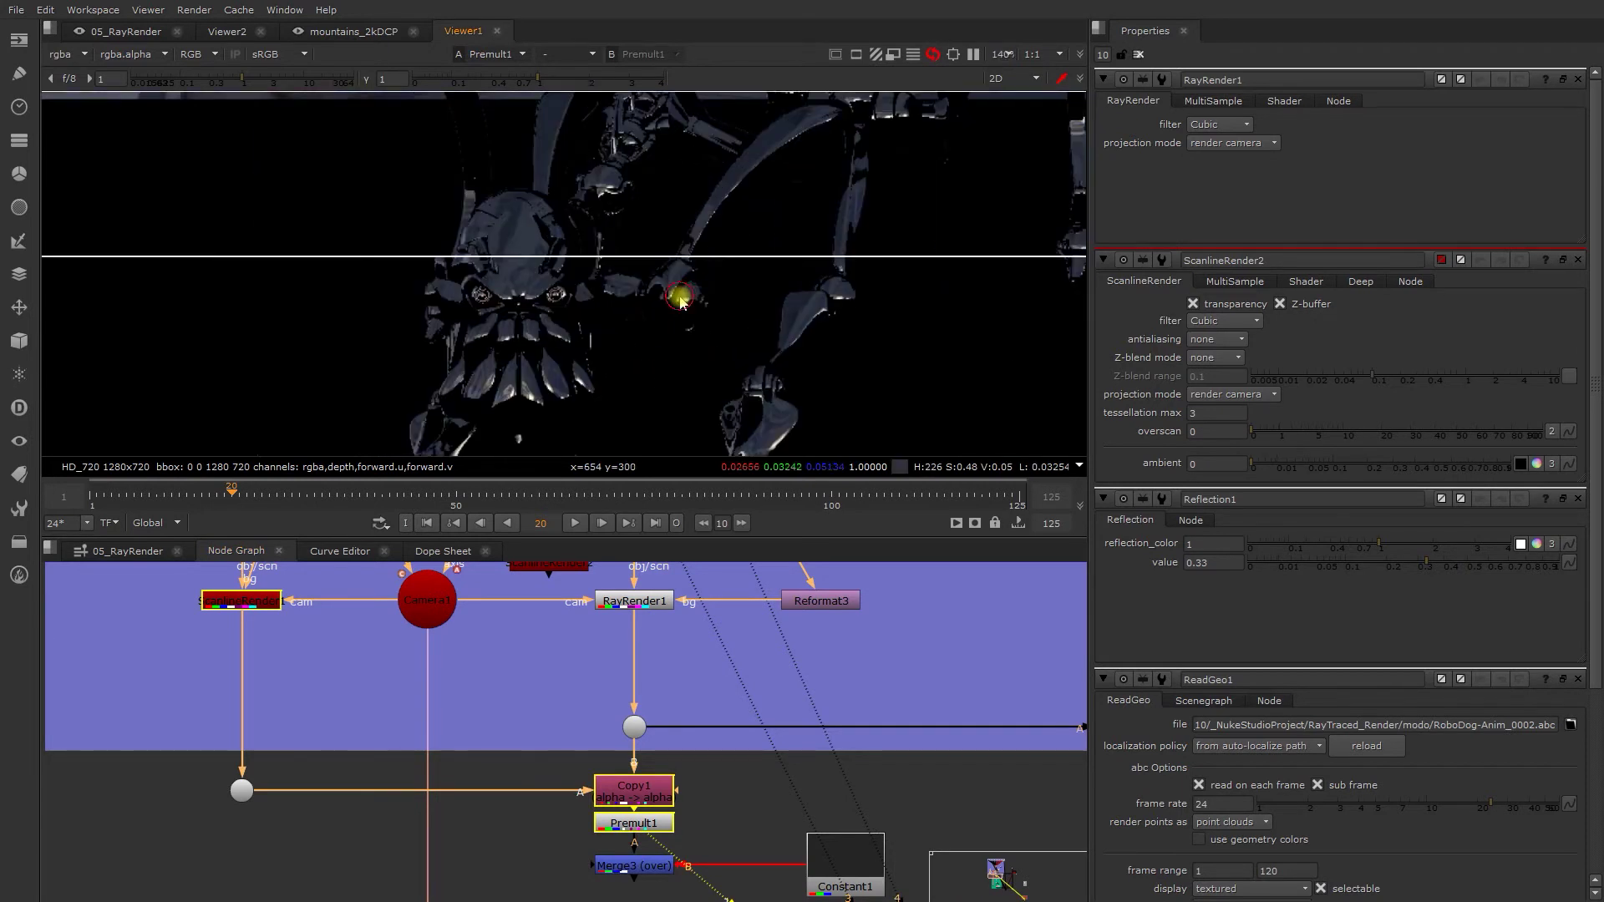
scroll(679, 296, up, 2)
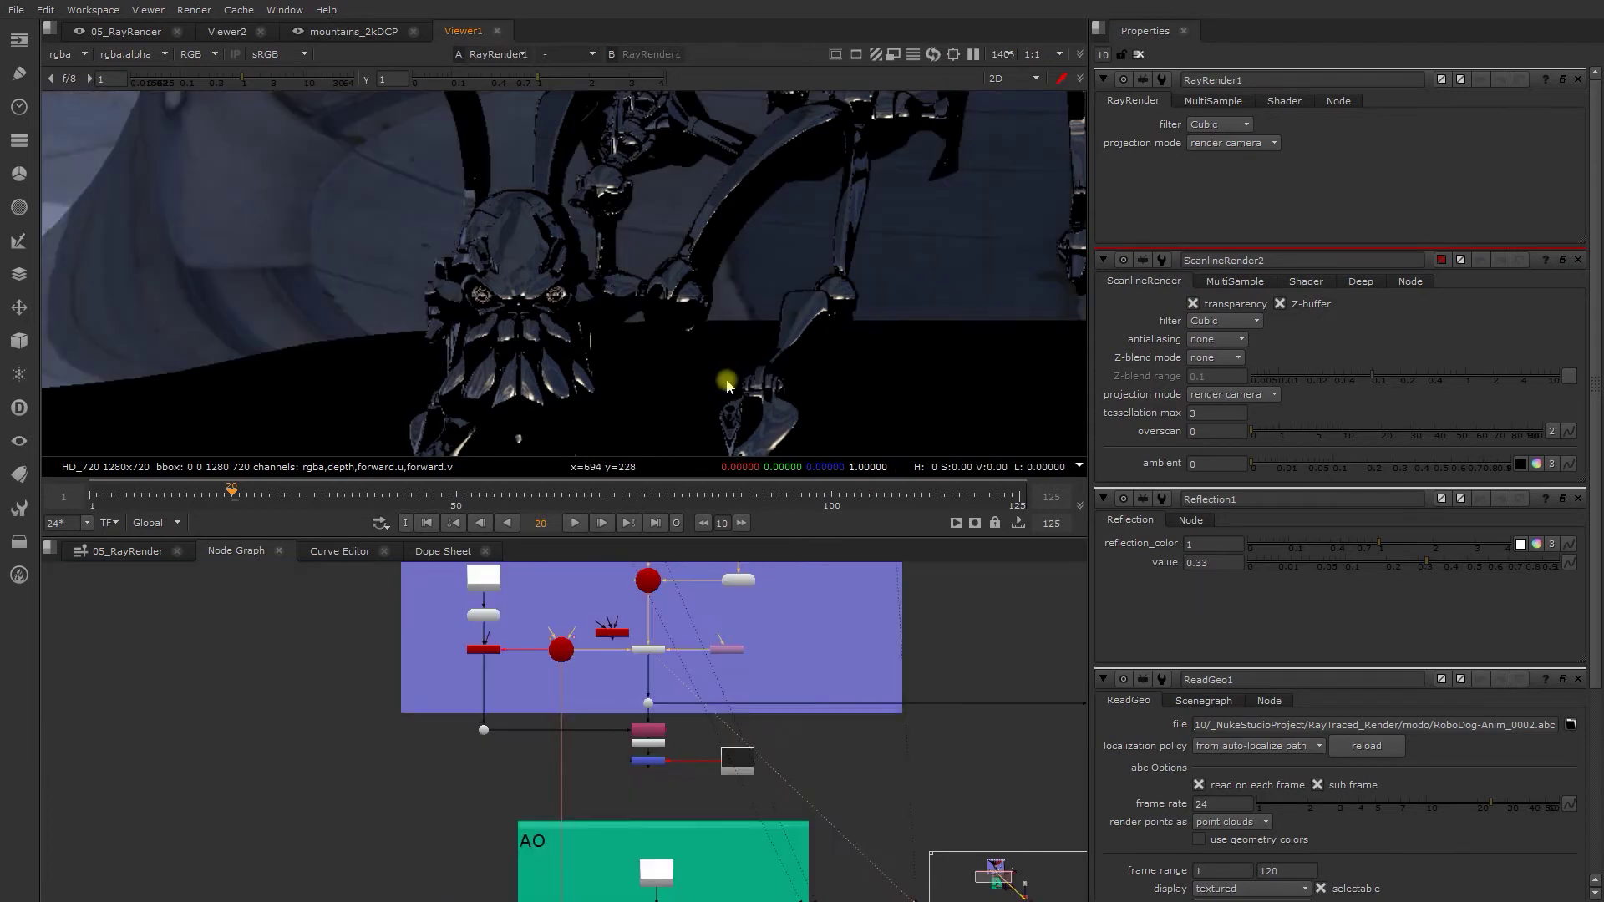
mouse_move(623, 689)
middle_down()
mouse_move(562, 609)
mouse_move(617, 674)
mouse_move(460, 701)
middle_up()
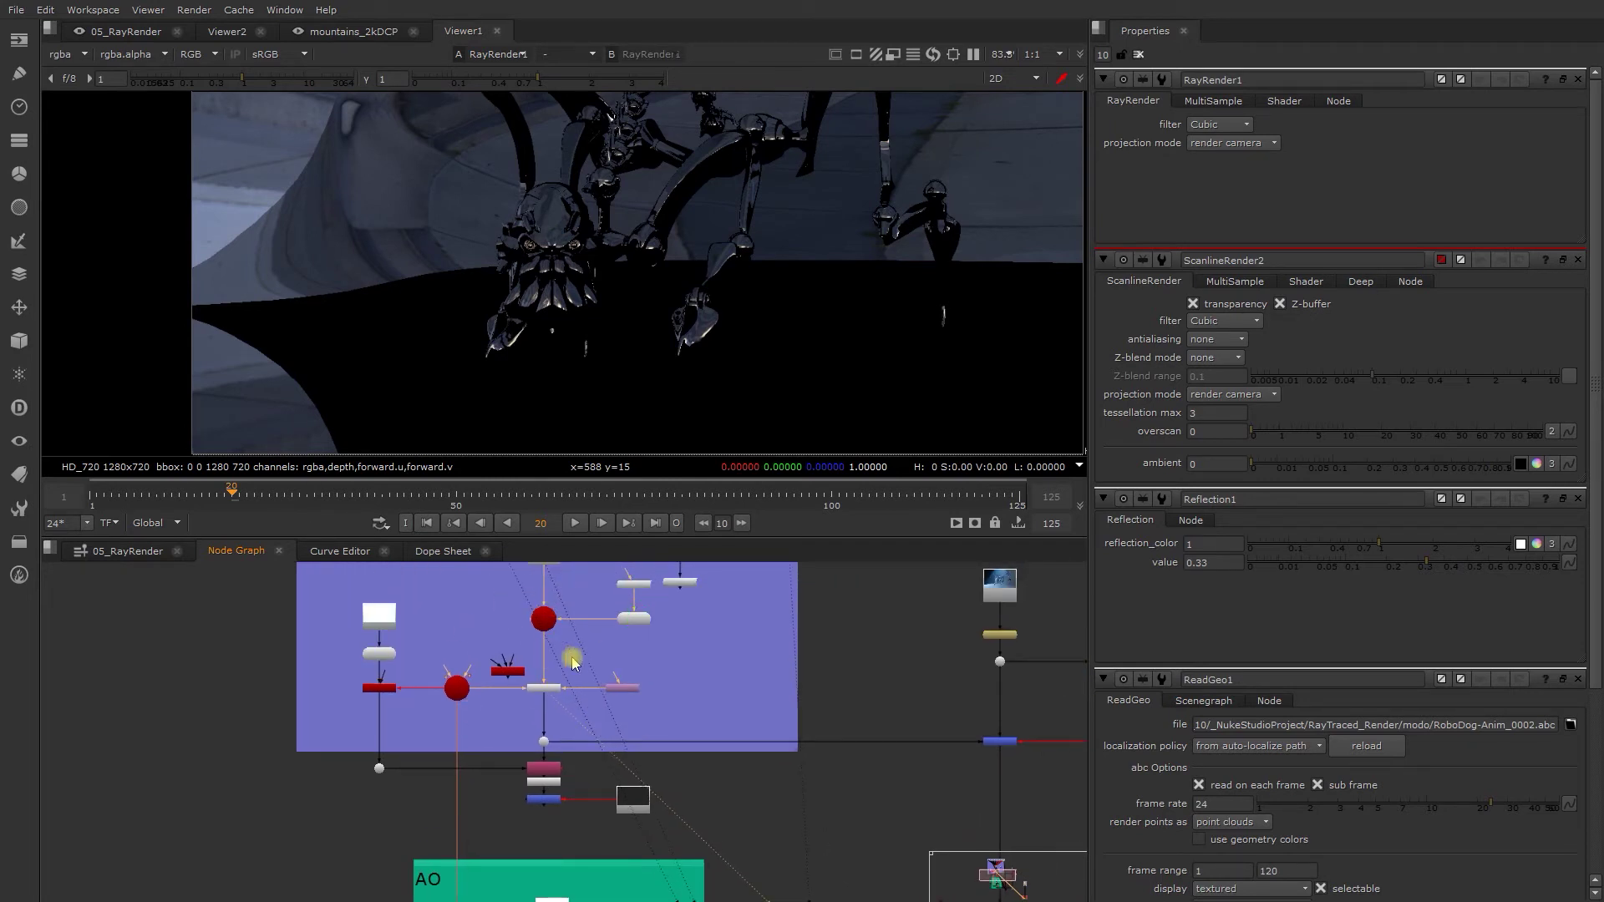
middle_drag(570, 657, 570, 696)
scroll(570, 696, up, 5)
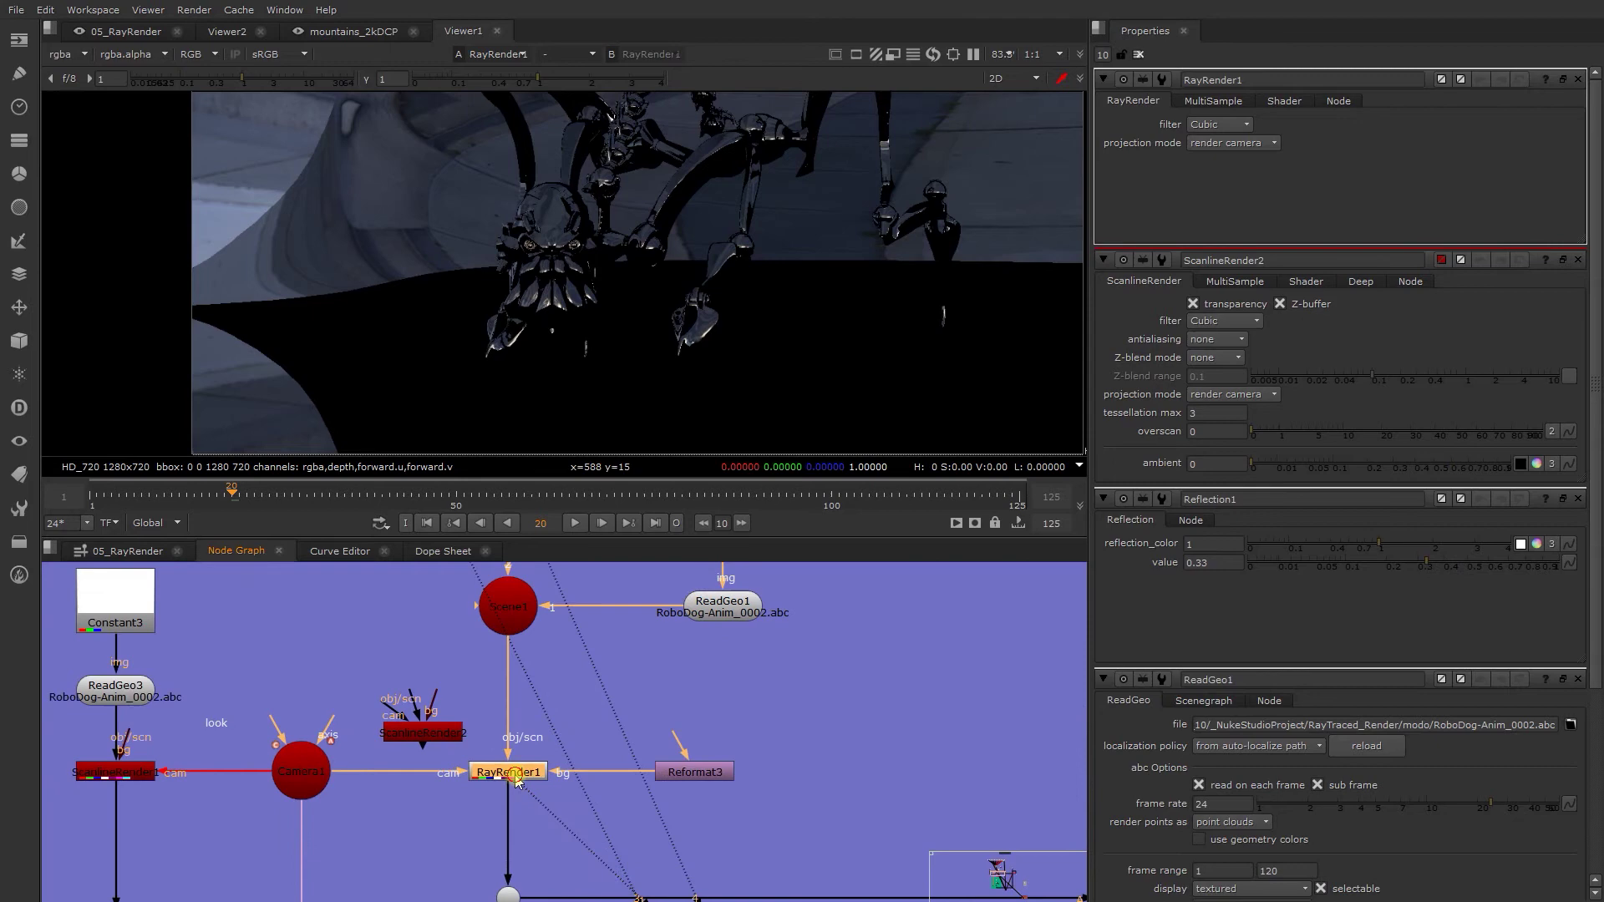